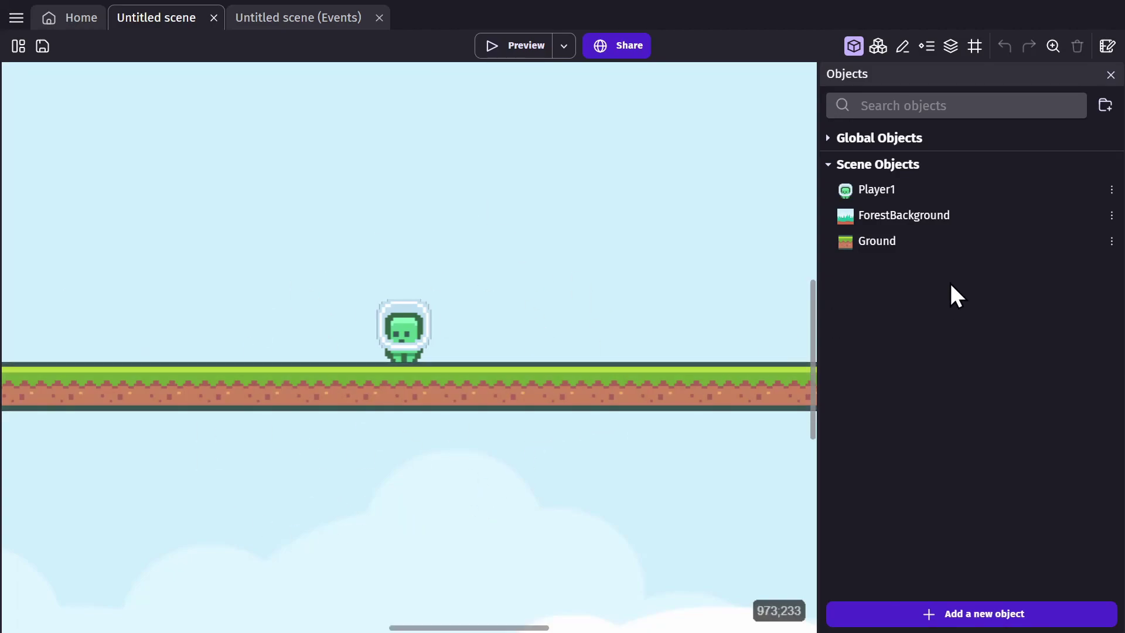
Expand the empty Global Objects group and select Player1 in Scene Objects.
click(828, 139)
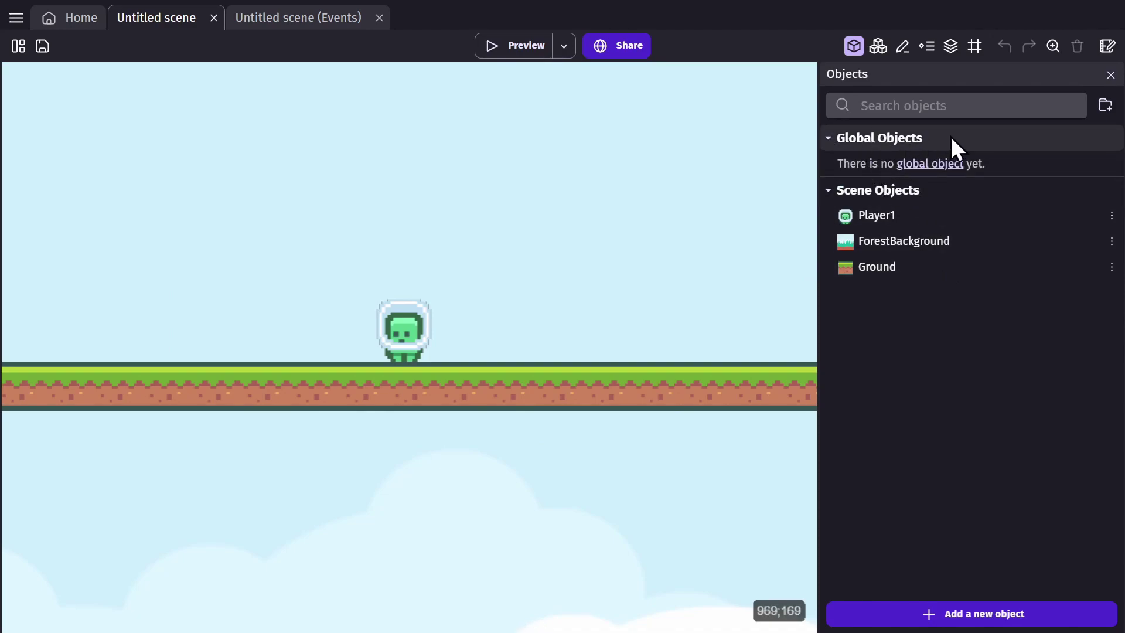
click(858, 224)
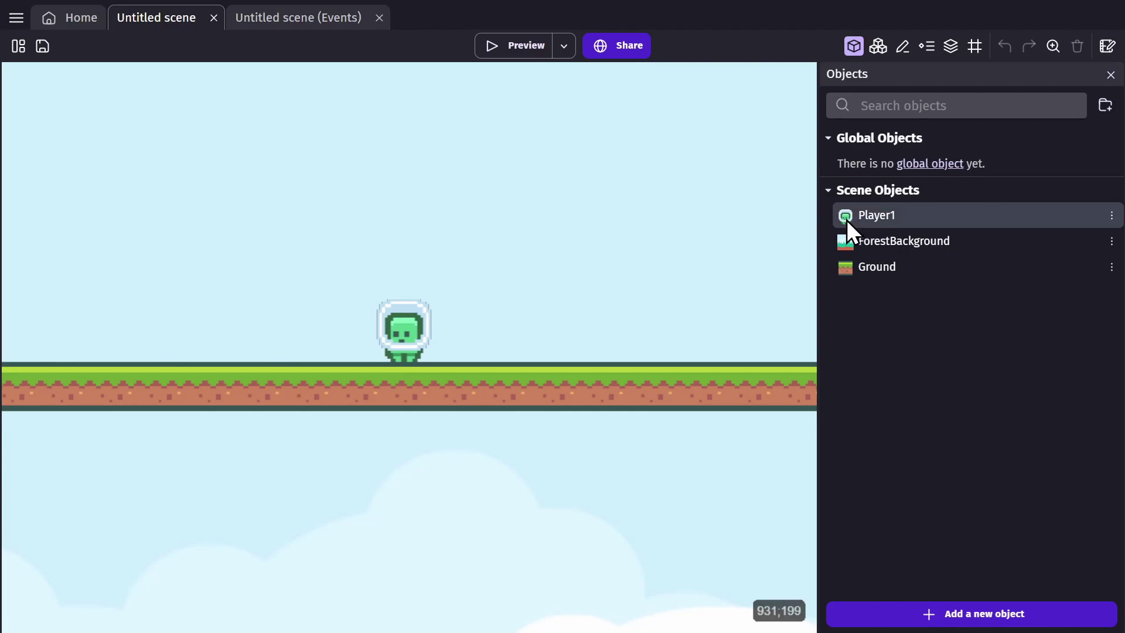
Make Player1 a global object, add a new scene, then return to the forest scene.
drag(845, 220, 884, 164)
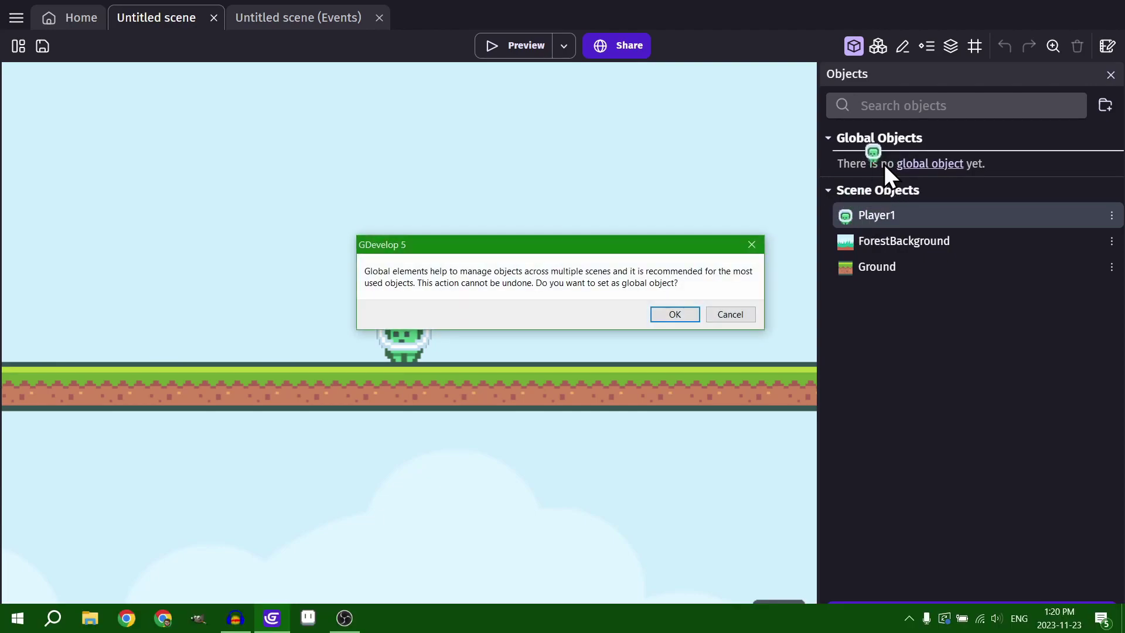
click(687, 311)
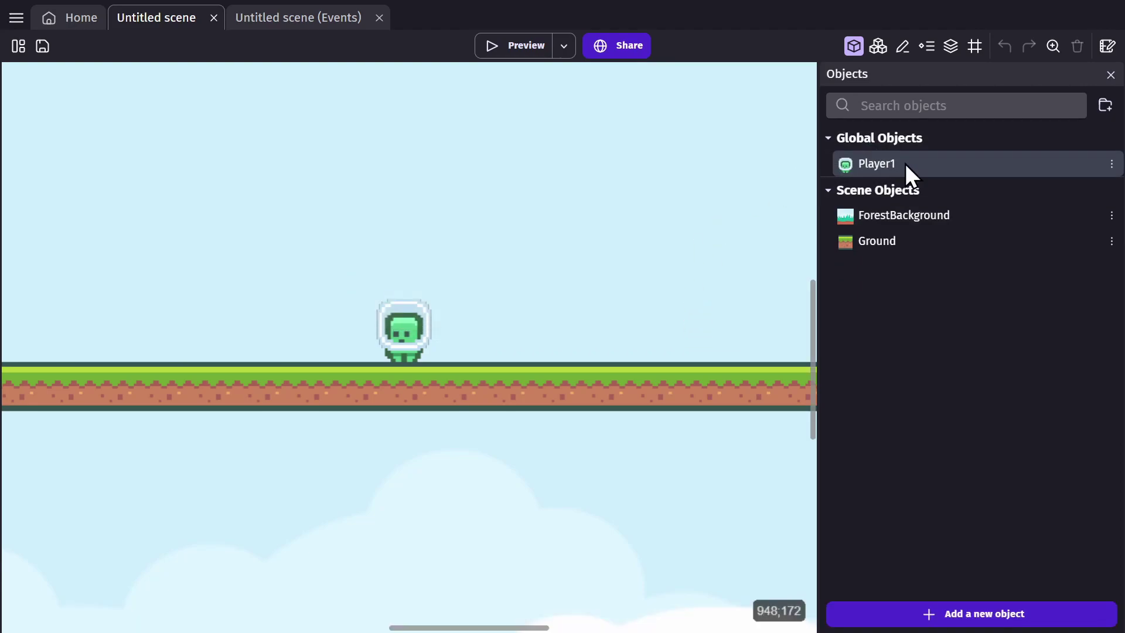
click(16, 47)
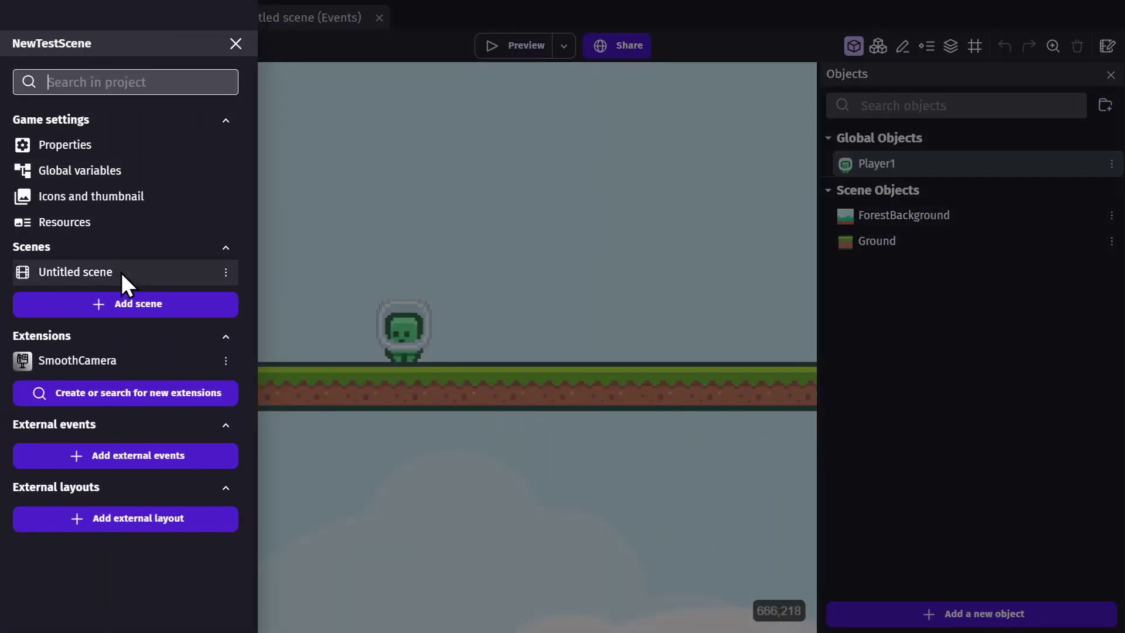
click(130, 300)
click(522, 162)
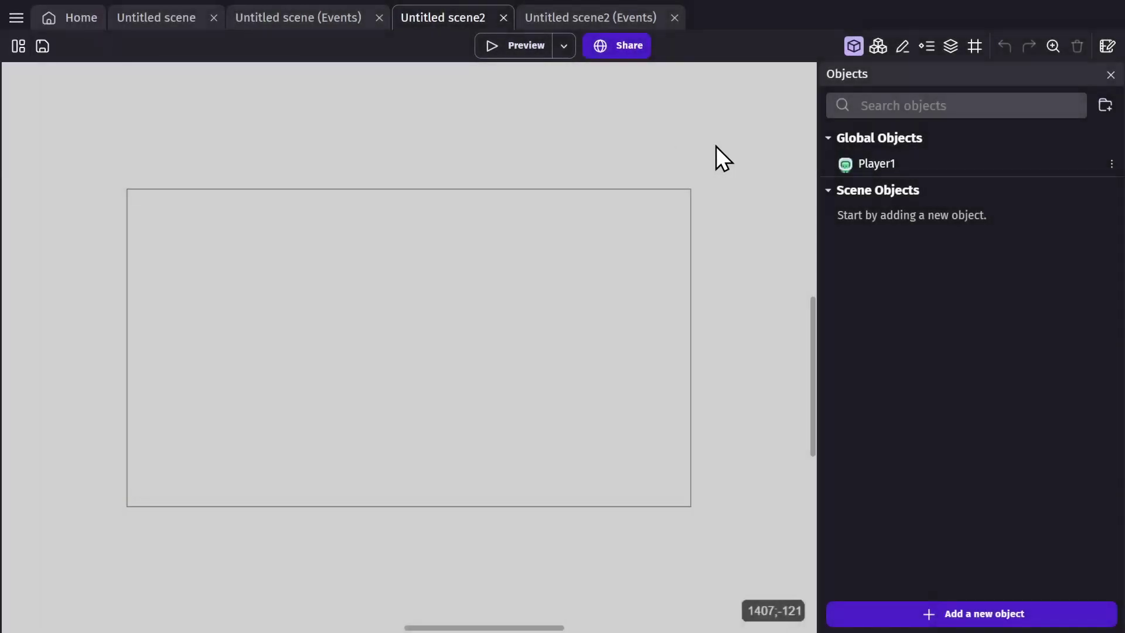
click(148, 17)
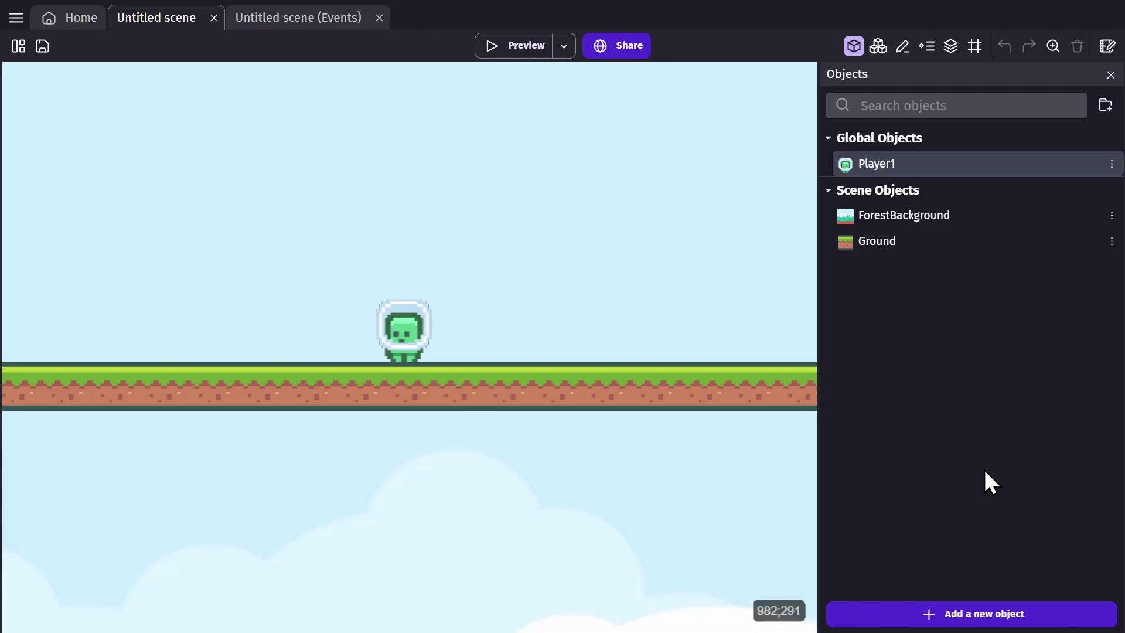
Browse the Asset Store for new objects and view the Fly asset's details.
click(970, 612)
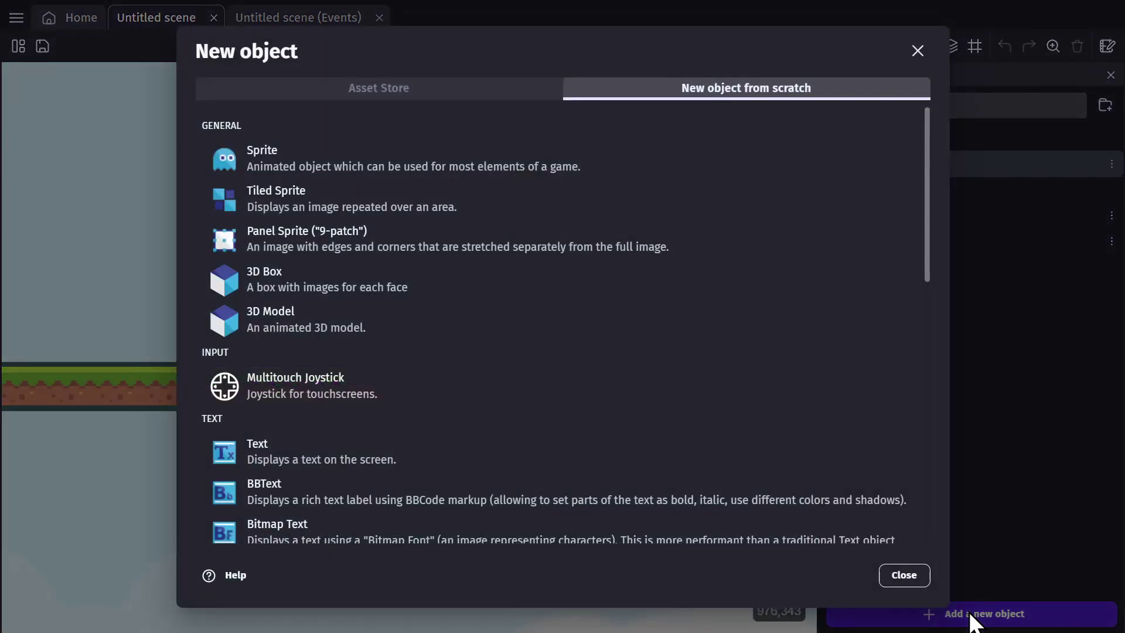
click(447, 88)
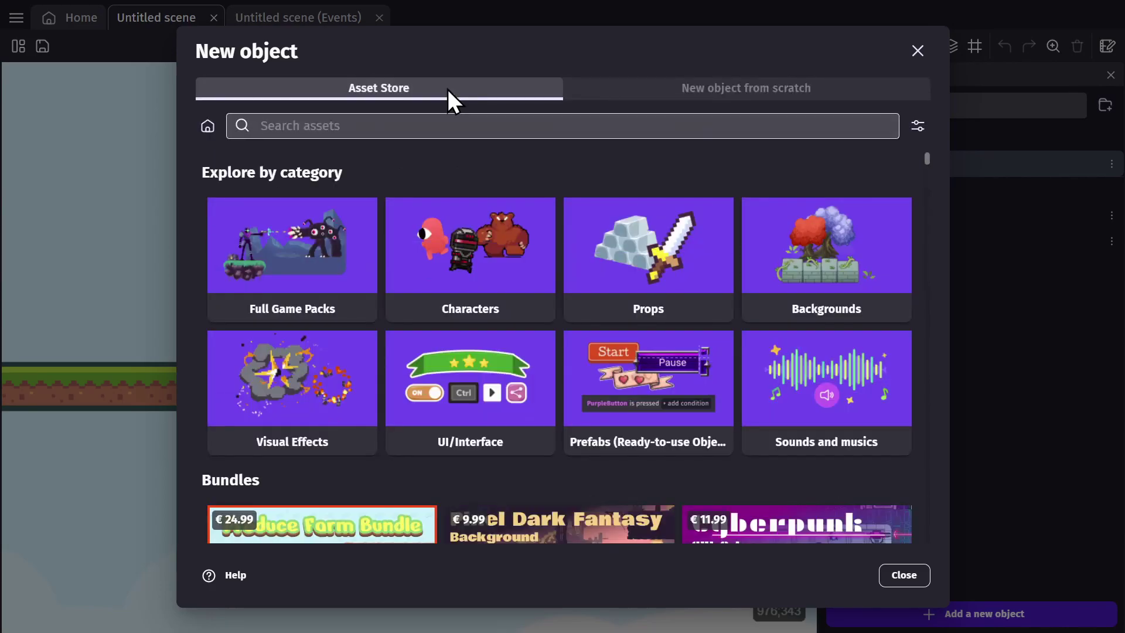
scroll(924, 267, down, 12)
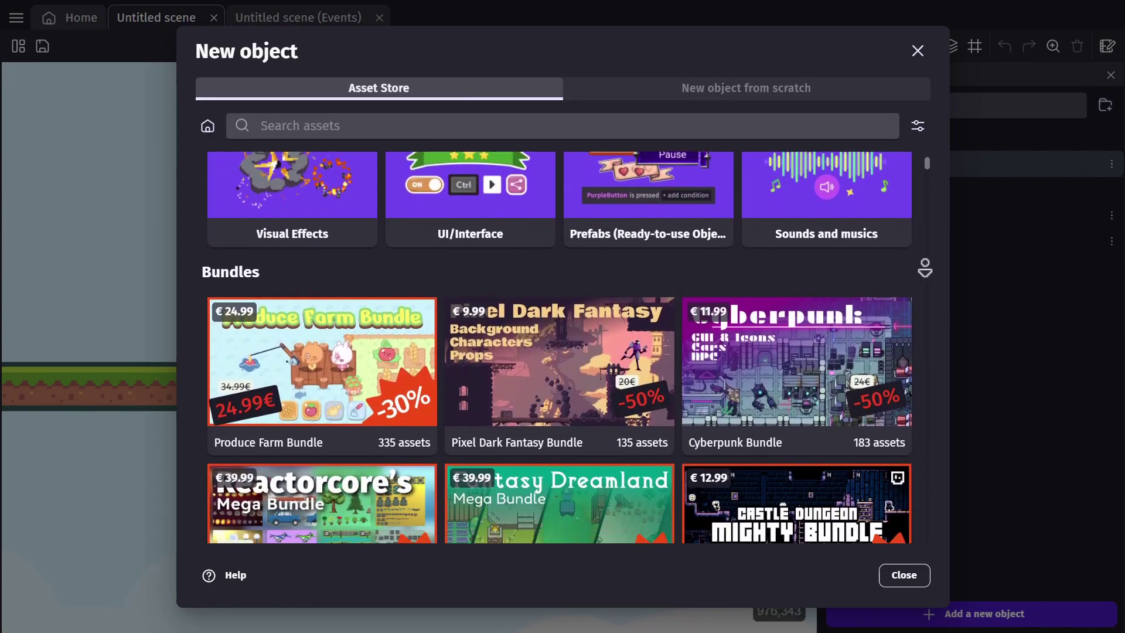
scroll(924, 268, down, 9)
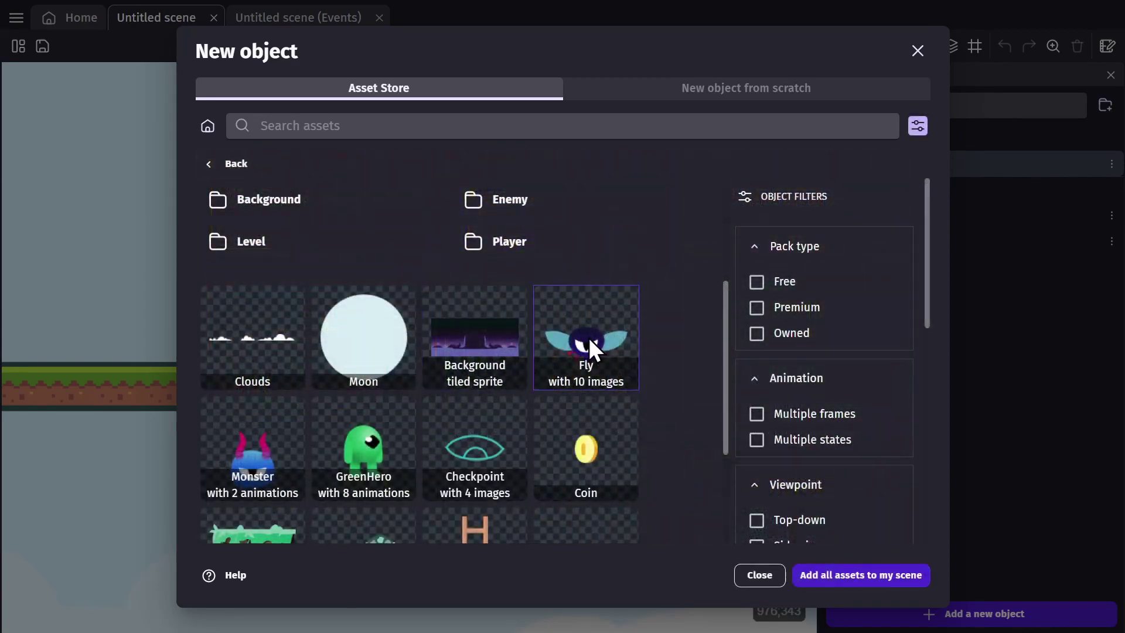
click(597, 340)
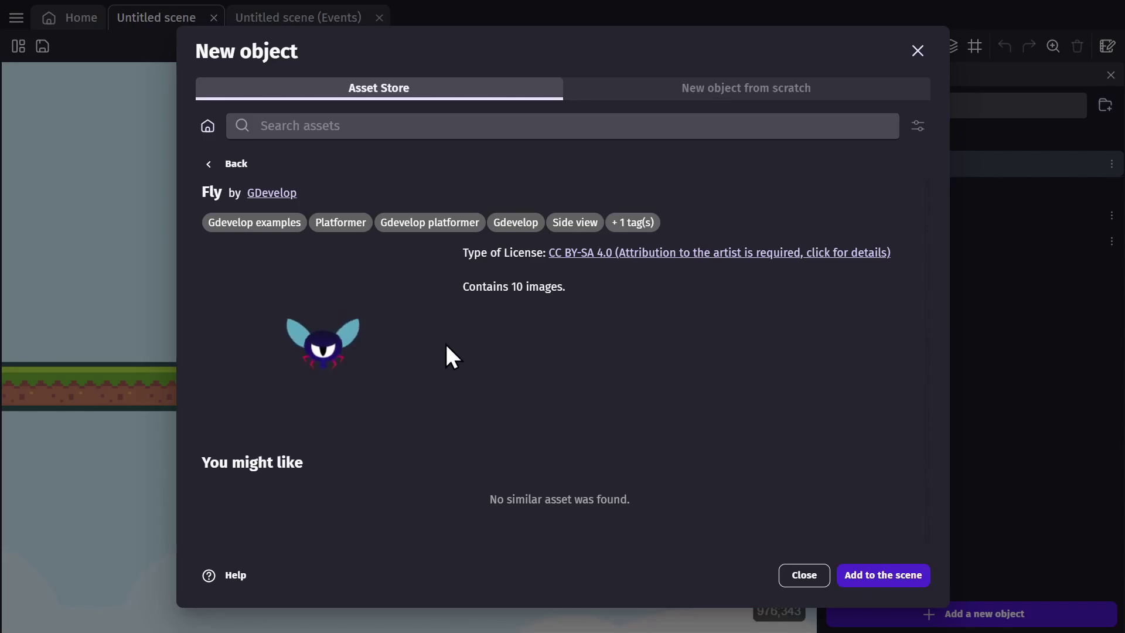
Create an empty Sprite object from scratch, named NewSprite.
click(686, 95)
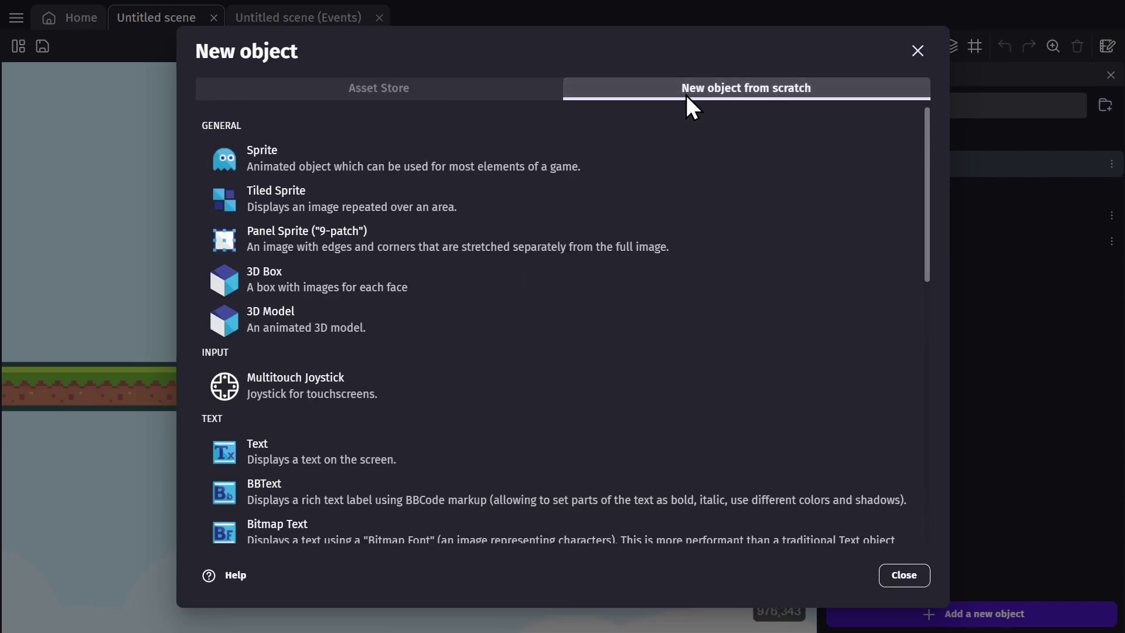
mouse_move(929, 158)
mouse_down()
mouse_move(914, 372)
mouse_move(930, 138)
mouse_up()
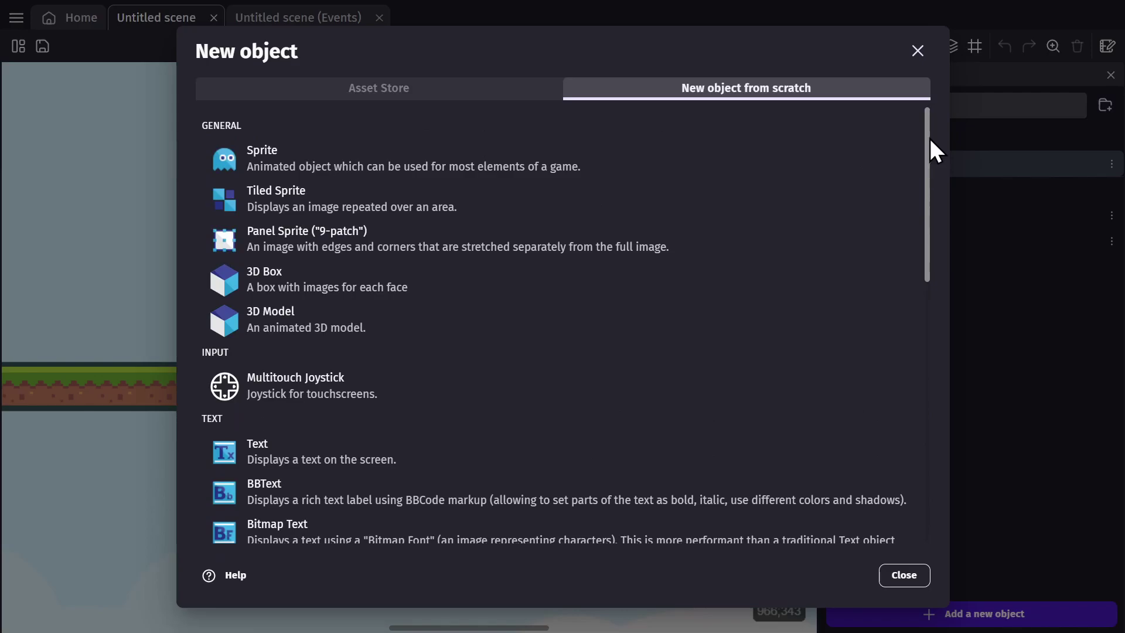
click(512, 169)
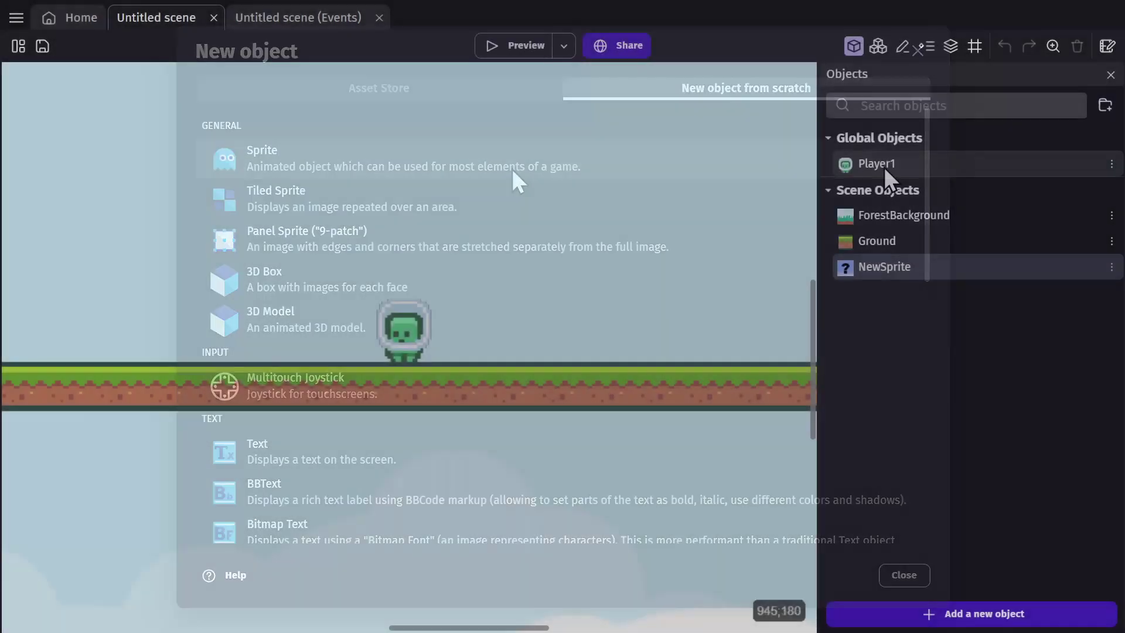
Open Player1's editor and inspect the Idle animation name and its frame duration.
double_click(883, 166)
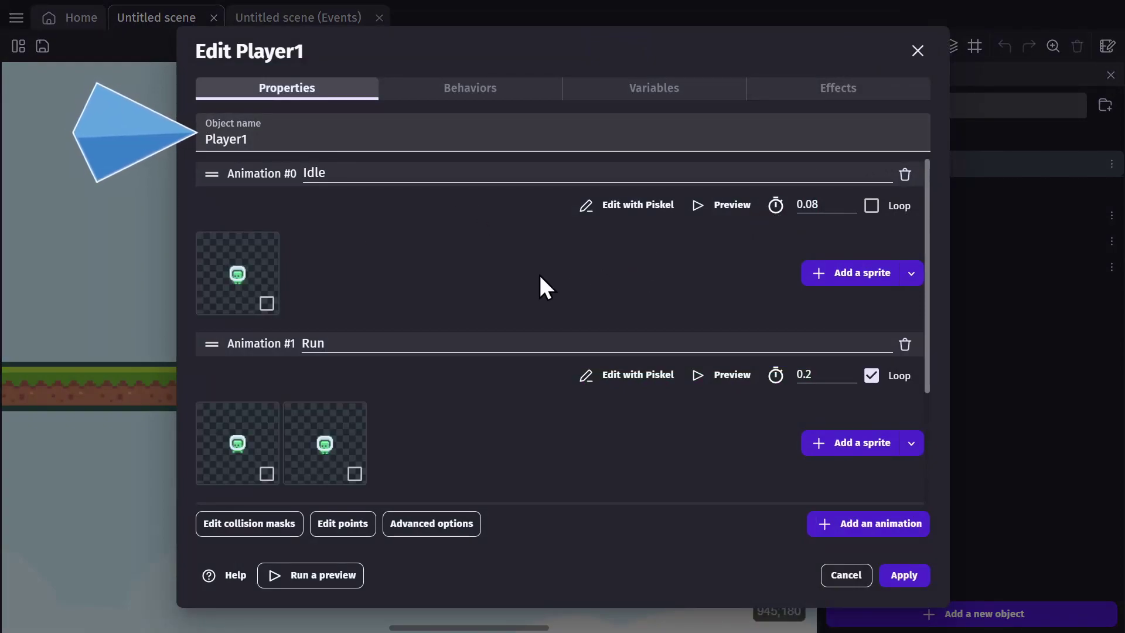
scroll(539, 272, down, 3)
scroll(546, 299, up, 3)
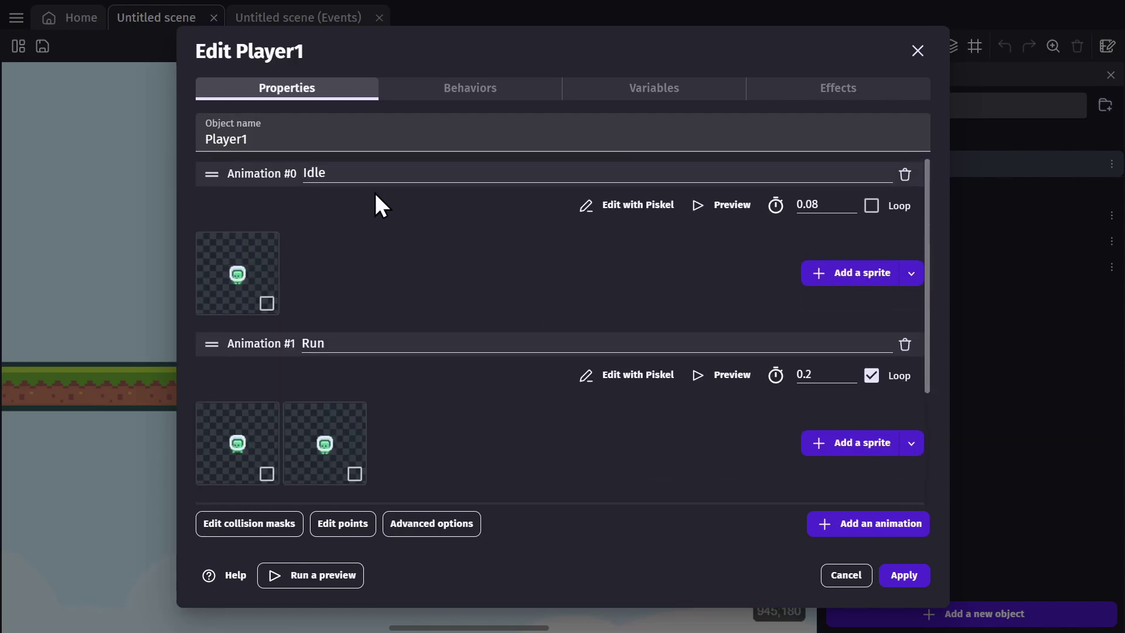
drag(357, 173, 282, 181)
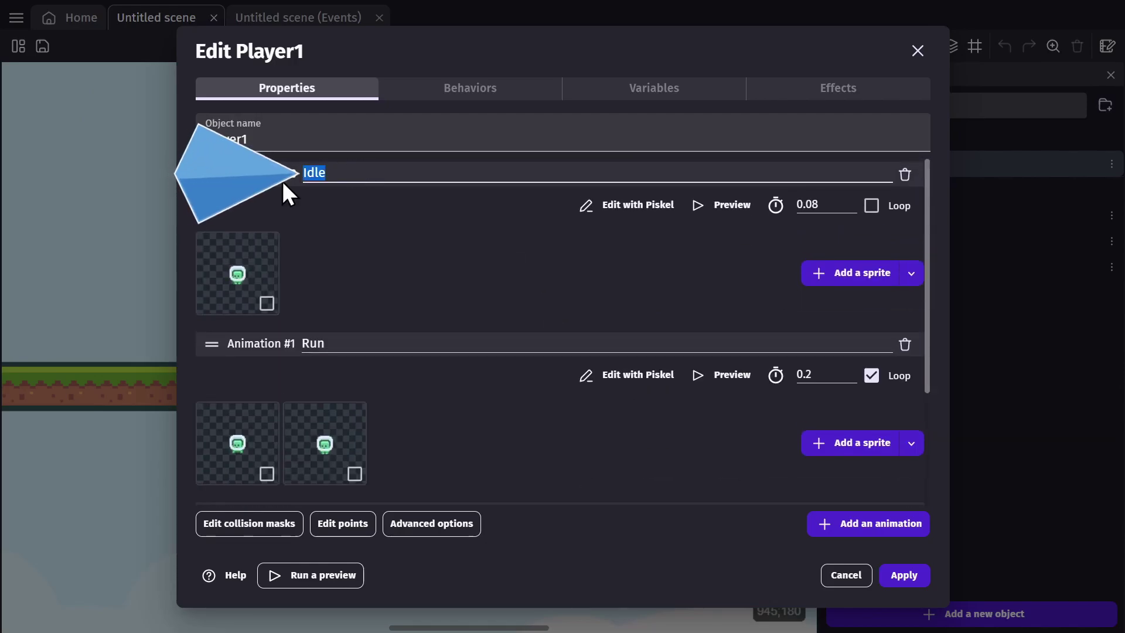
double_click(797, 204)
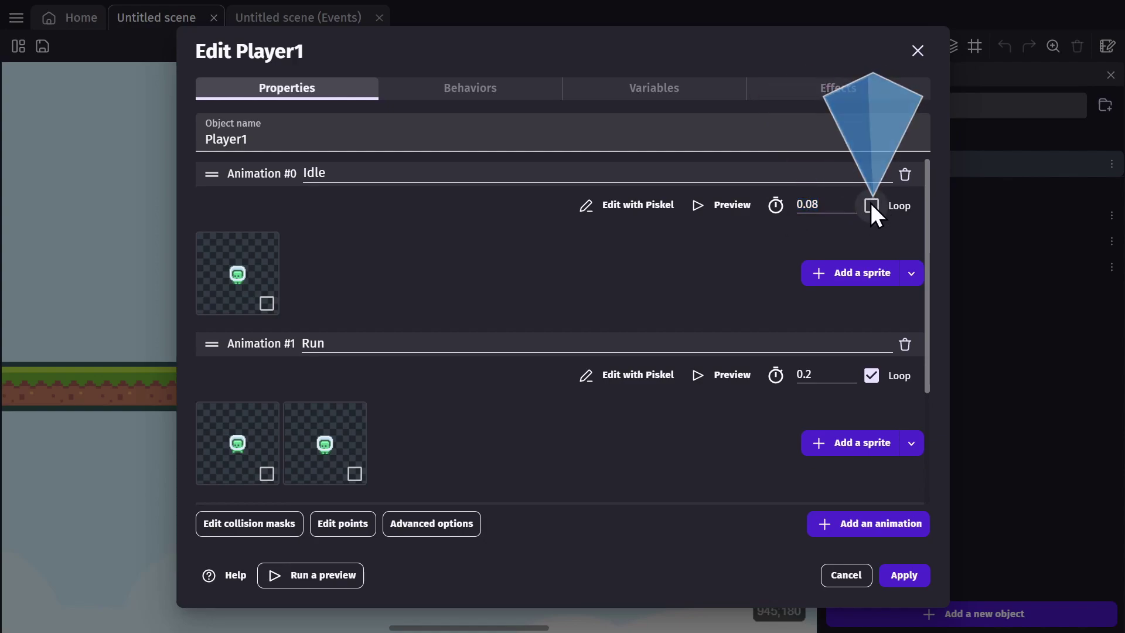
Lower the top corners of Player1's collision mask by one pixel.
click(226, 523)
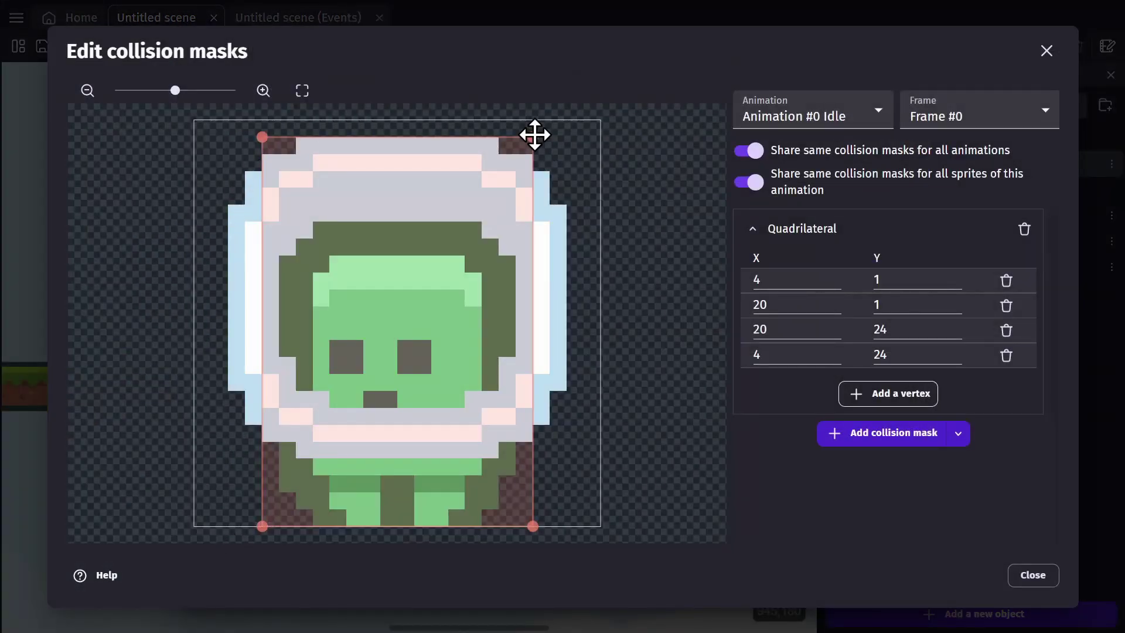
drag(533, 136, 533, 154)
drag(262, 136, 262, 154)
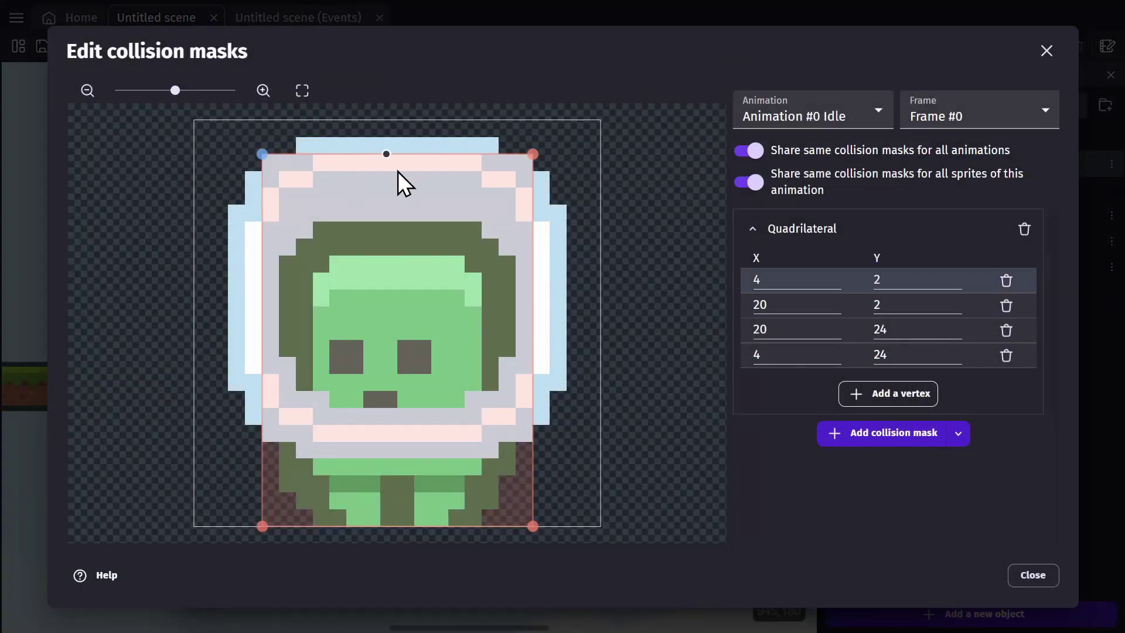
click(1032, 574)
Give NewSprite a first animation with a character image and check its collision mask.
double_click(890, 270)
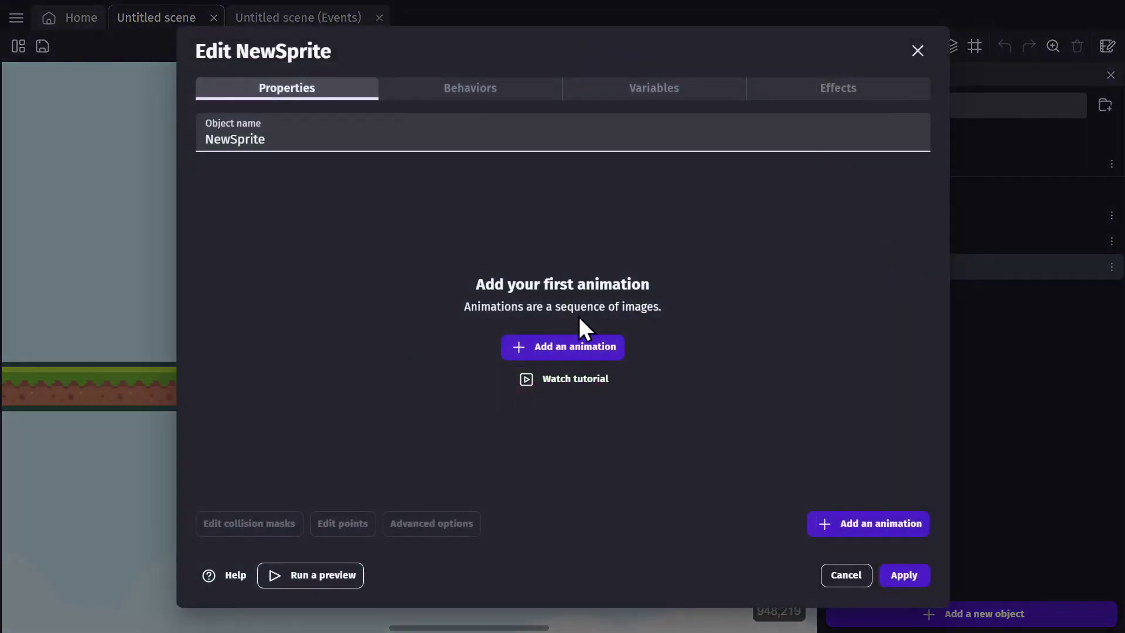
click(565, 347)
click(834, 273)
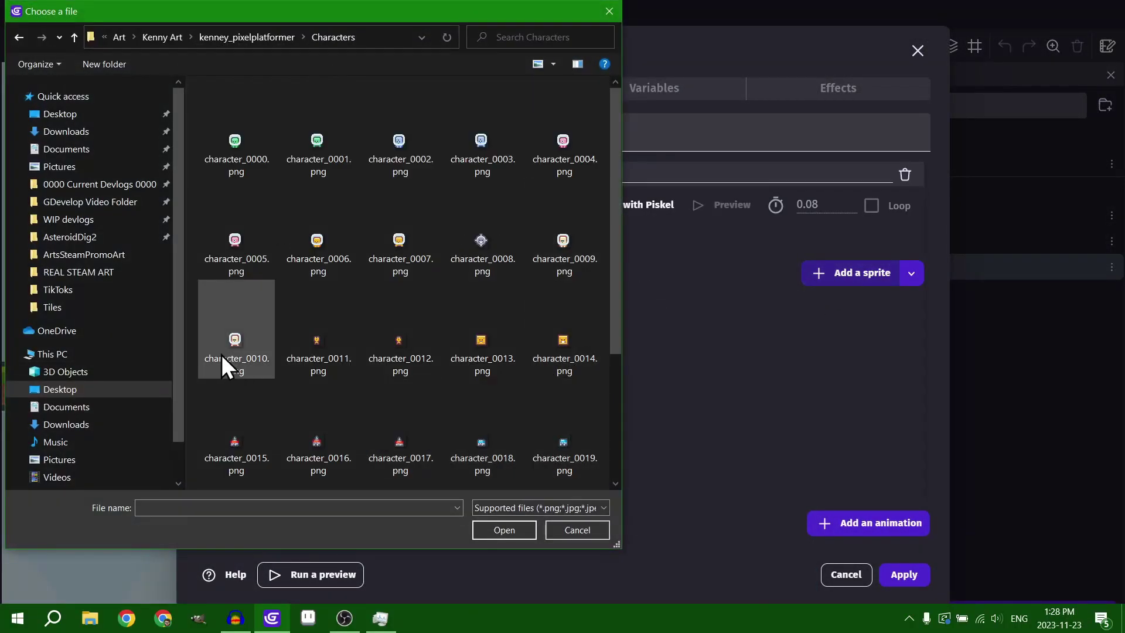
double_click(233, 347)
click(657, 319)
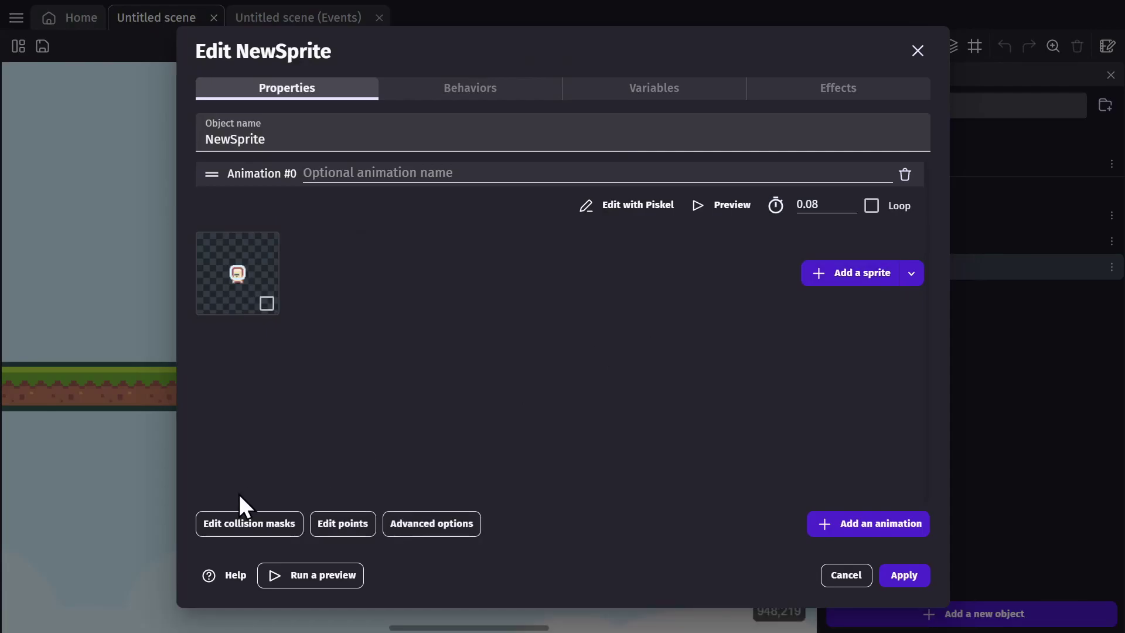
click(219, 521)
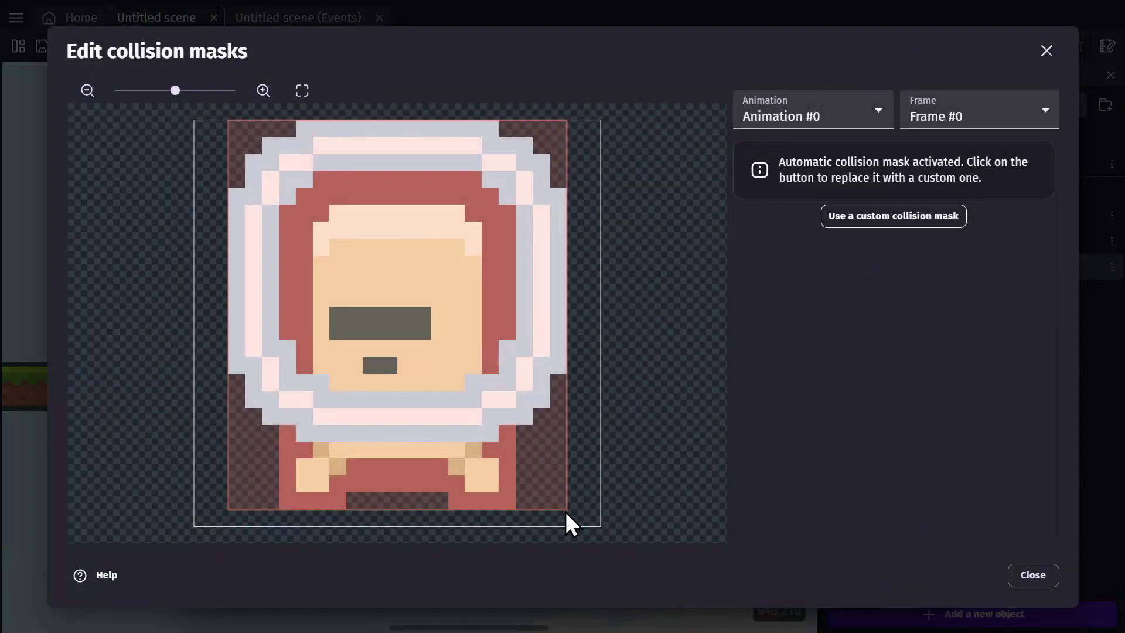
key(Escape)
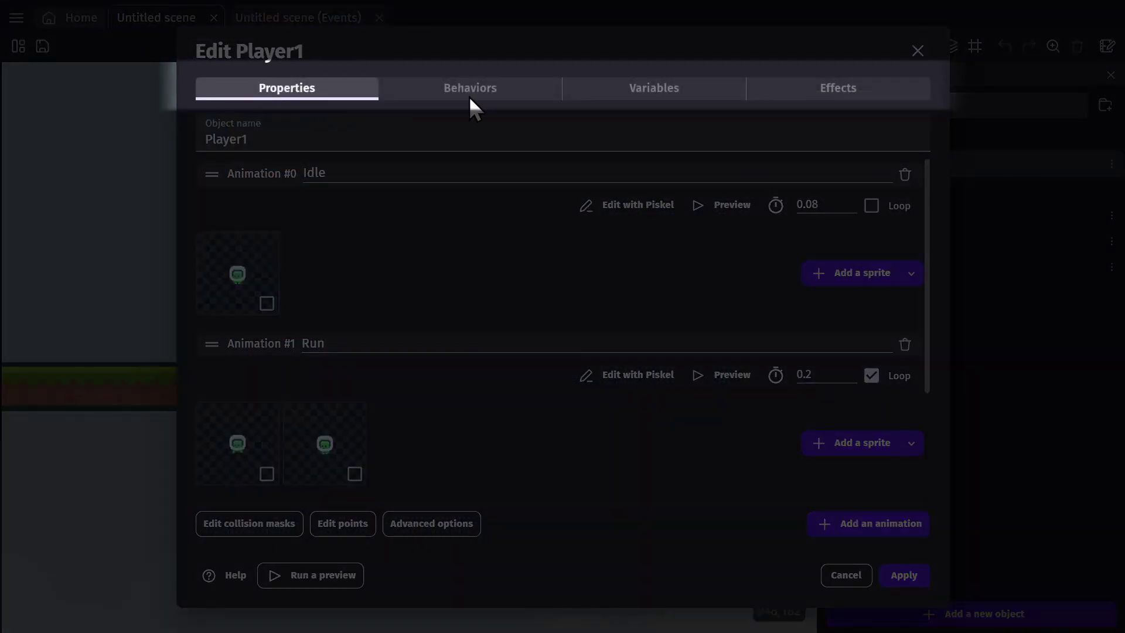
Review Player1's Behaviors, Variables and Effects tabs, ending on the PlatformerObject behavior settings.
click(468, 96)
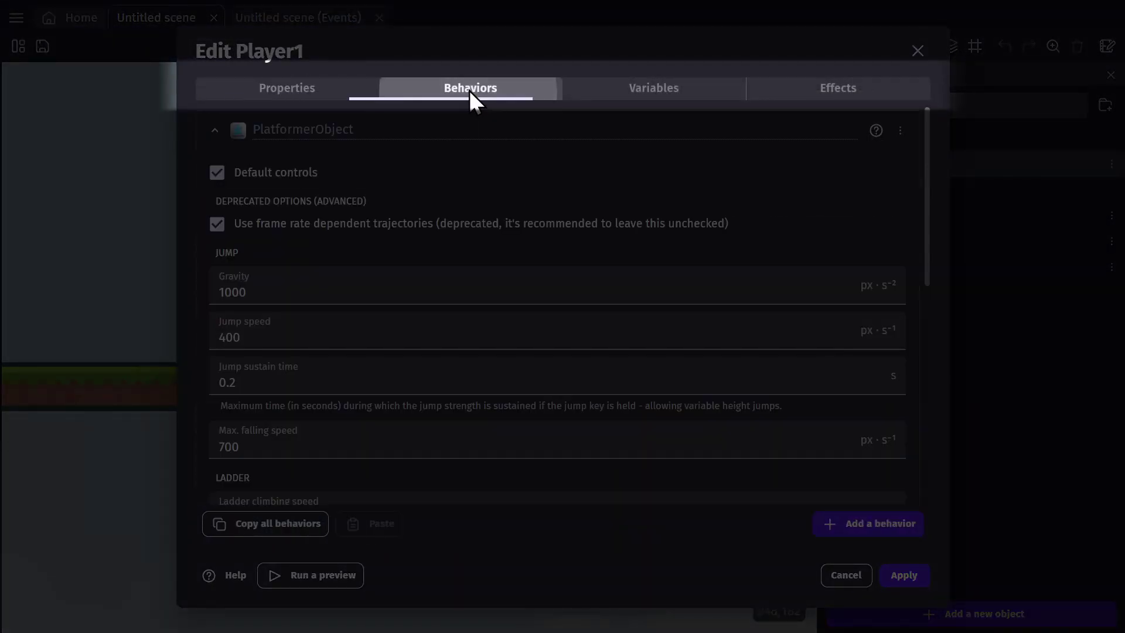
click(614, 90)
click(791, 85)
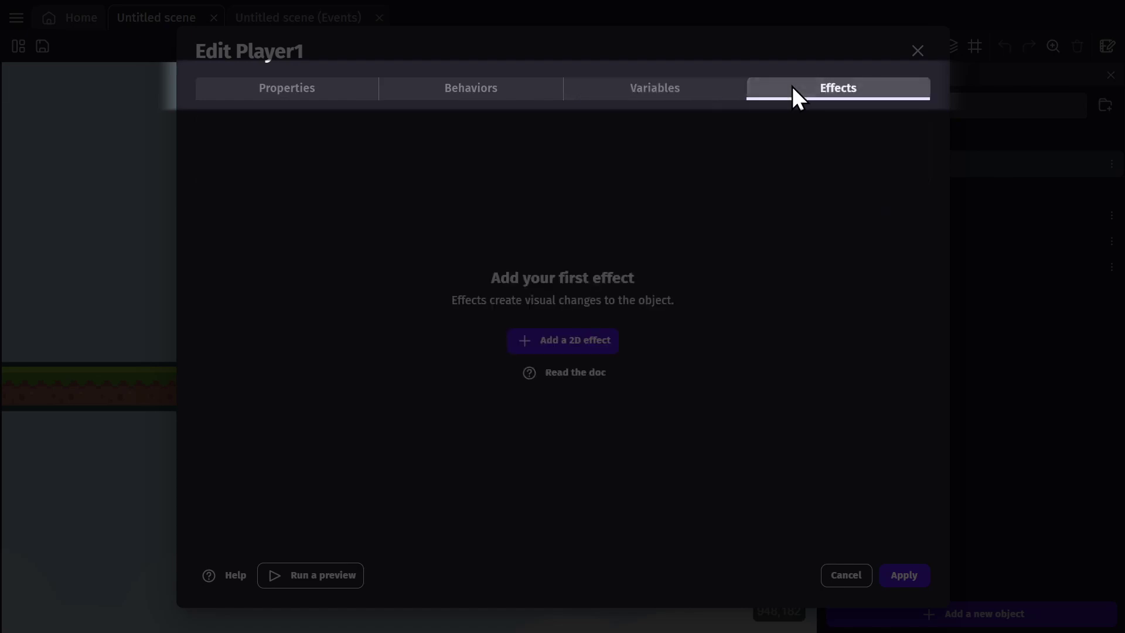
click(472, 85)
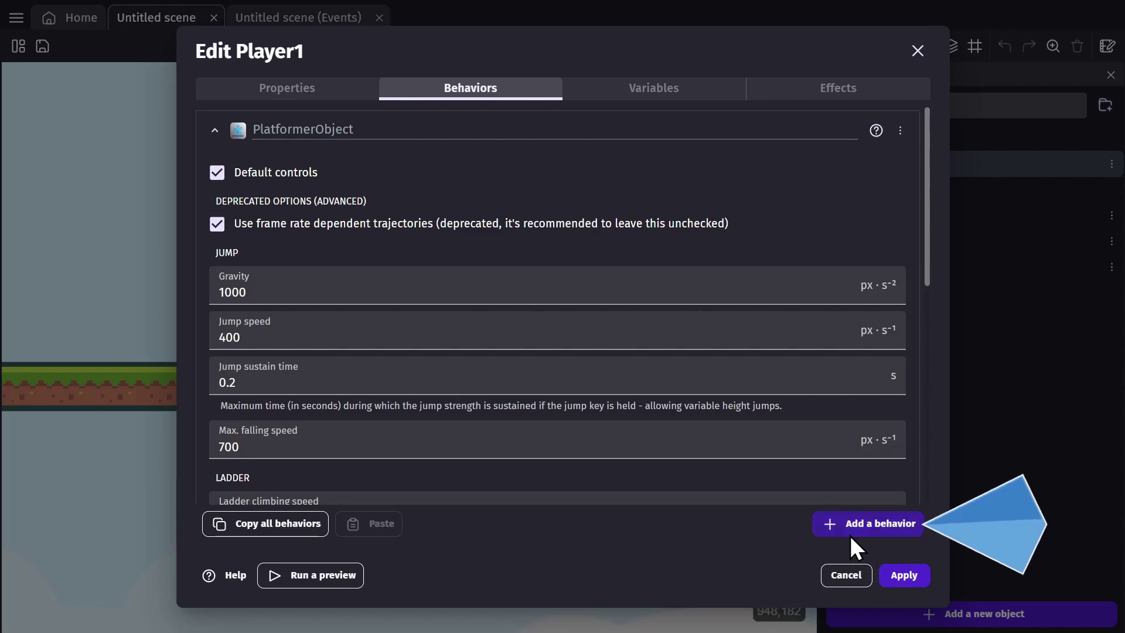
Browse the behavior list without adding one, then select Player1's Health variable.
click(873, 524)
scroll(918, 239, down, 5)
scroll(917, 239, down, 10)
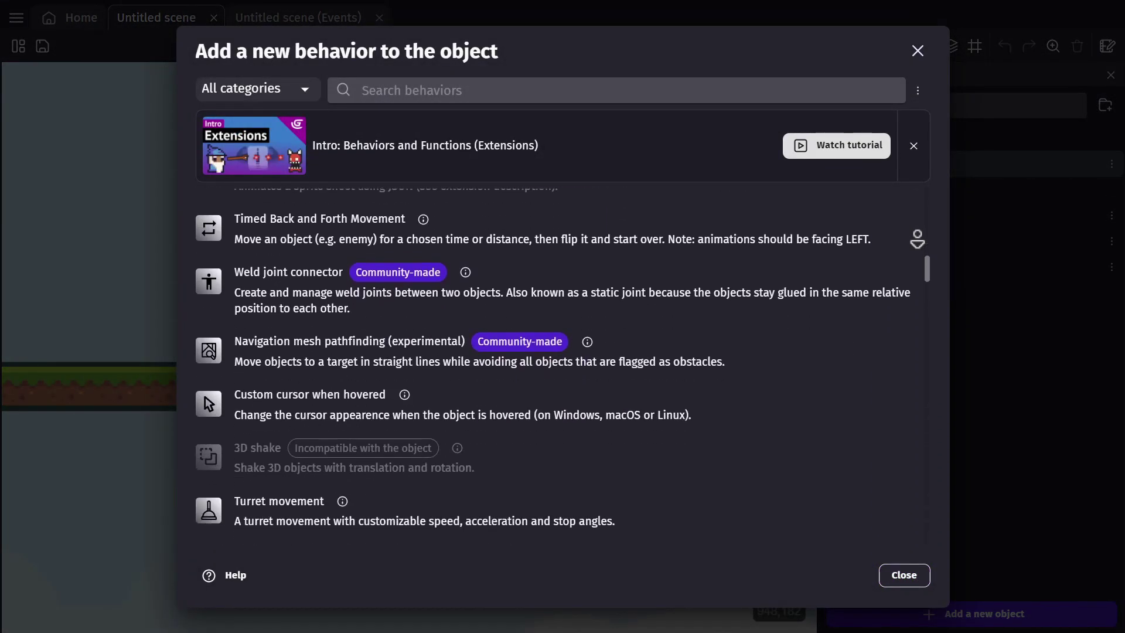
scroll(917, 239, down, 10)
click(904, 574)
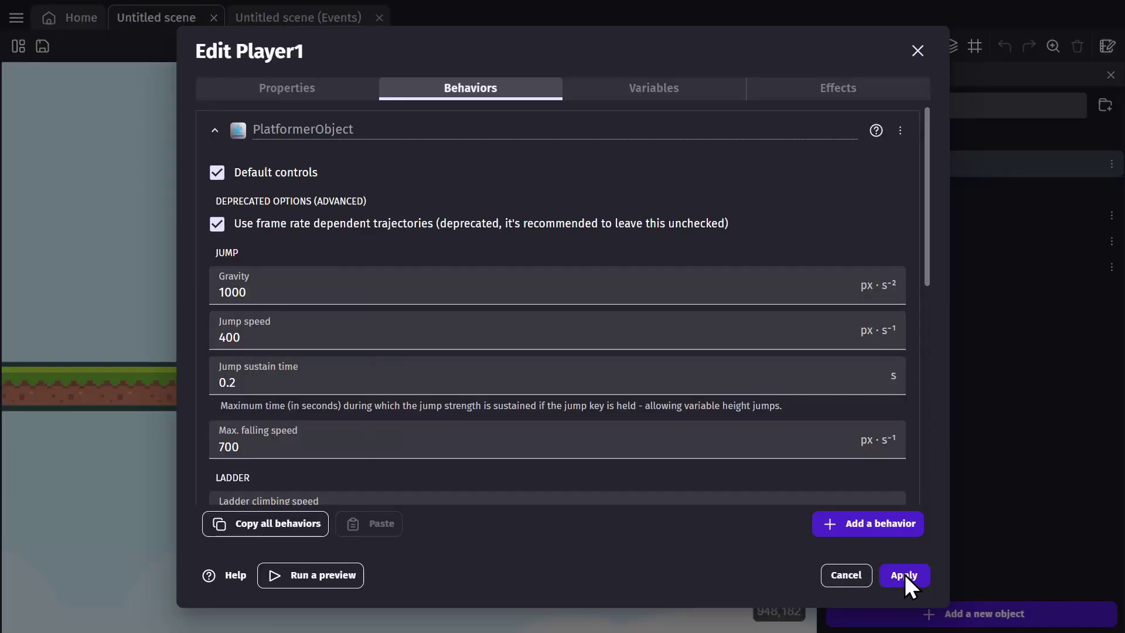
click(616, 88)
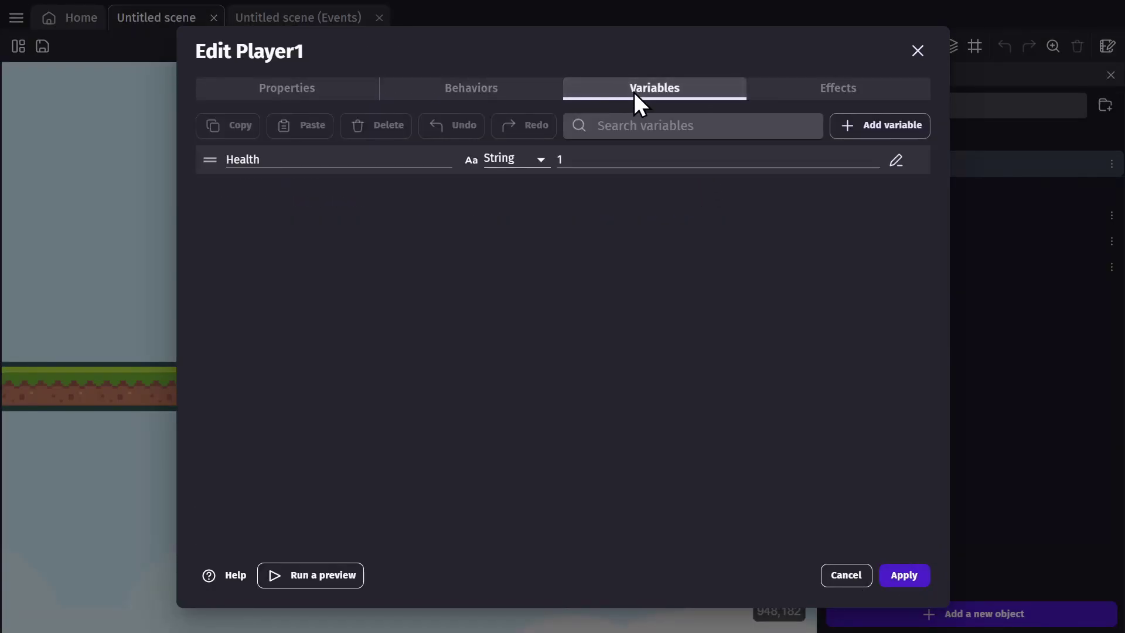
click(206, 159)
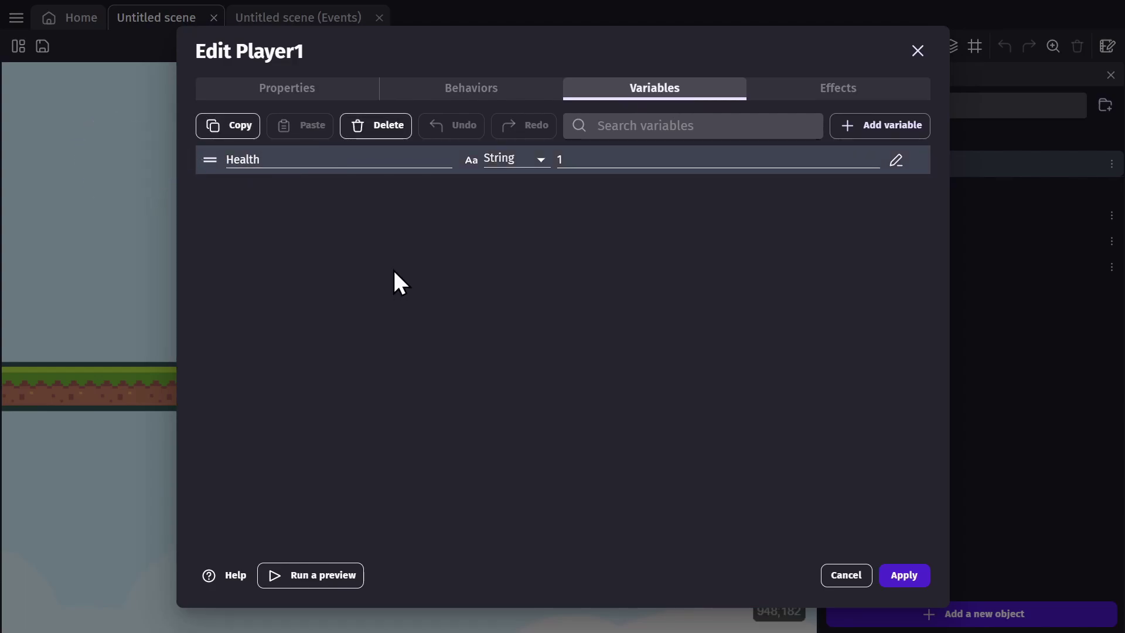
Add a new 2D effect to Player1 and open its effect type list.
click(816, 88)
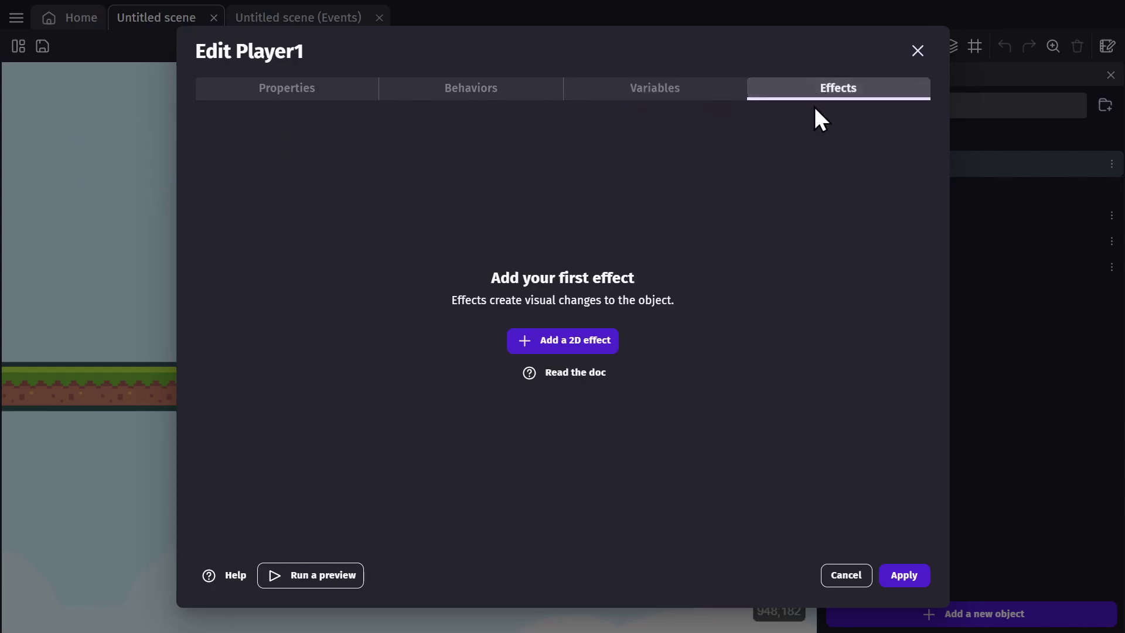
click(567, 340)
click(660, 132)
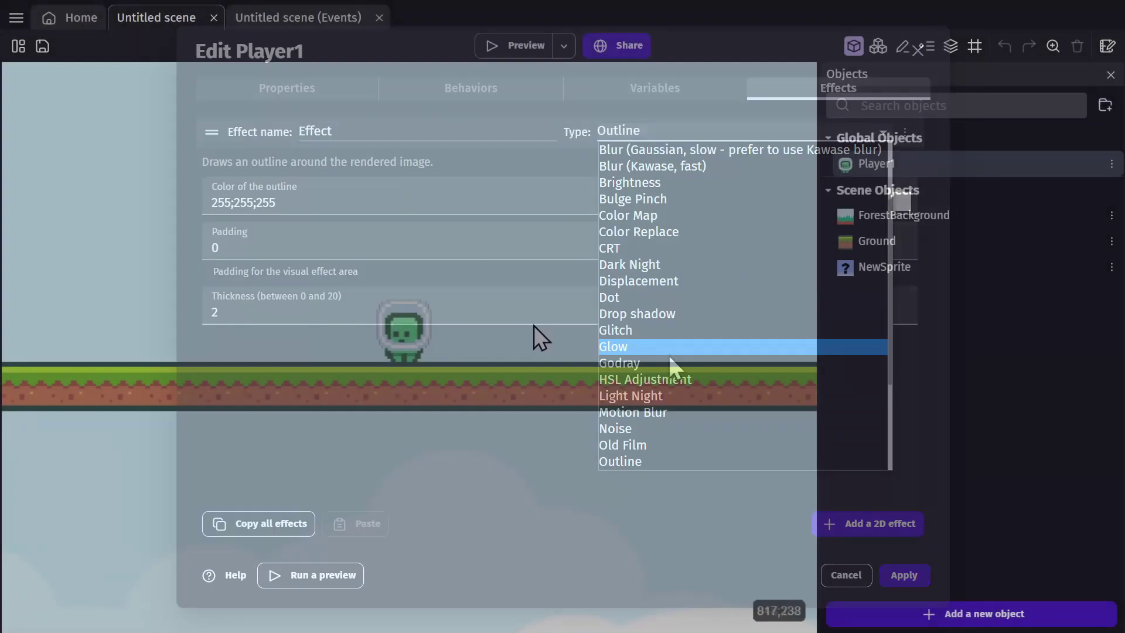
click(925, 612)
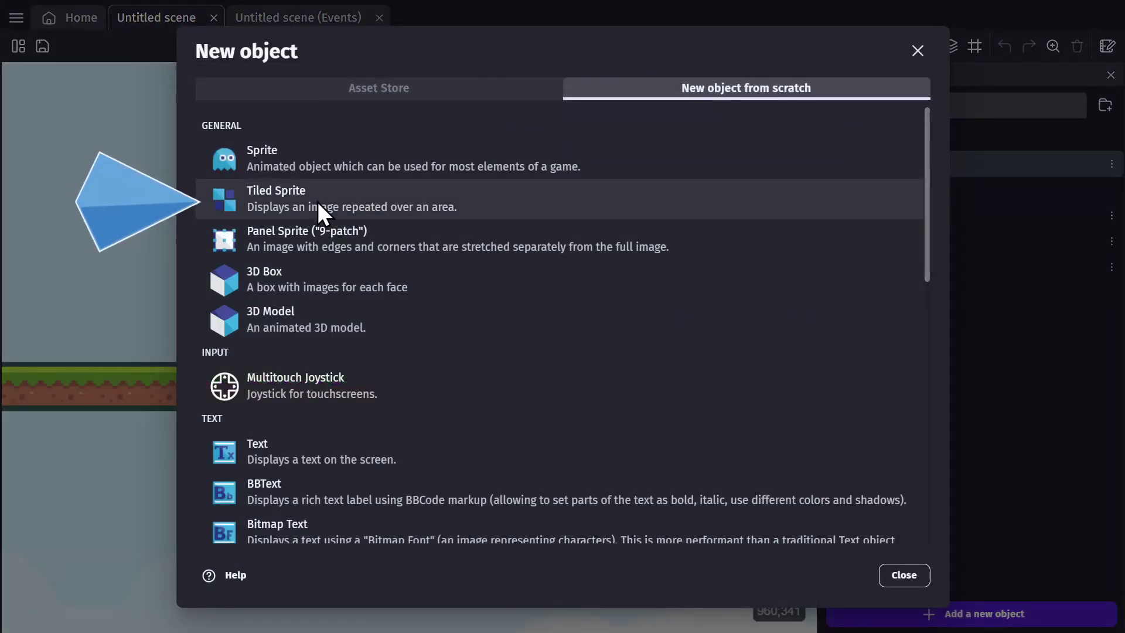
click(905, 575)
drag(888, 239, 326, 156)
click(427, 334)
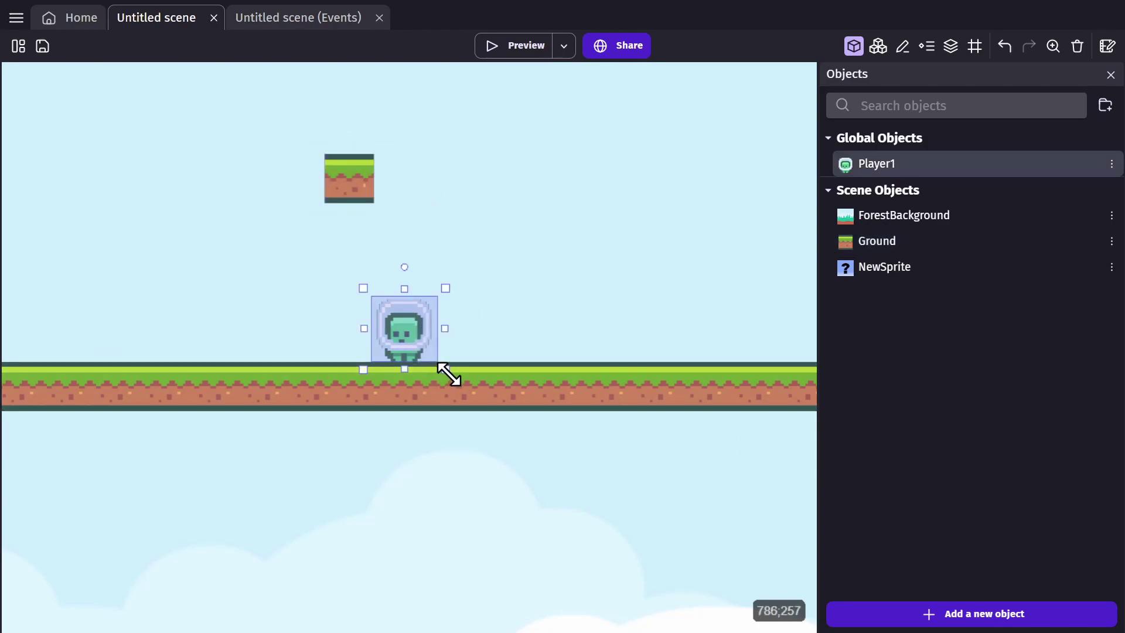
drag(444, 366, 686, 511)
click(721, 540)
click(340, 179)
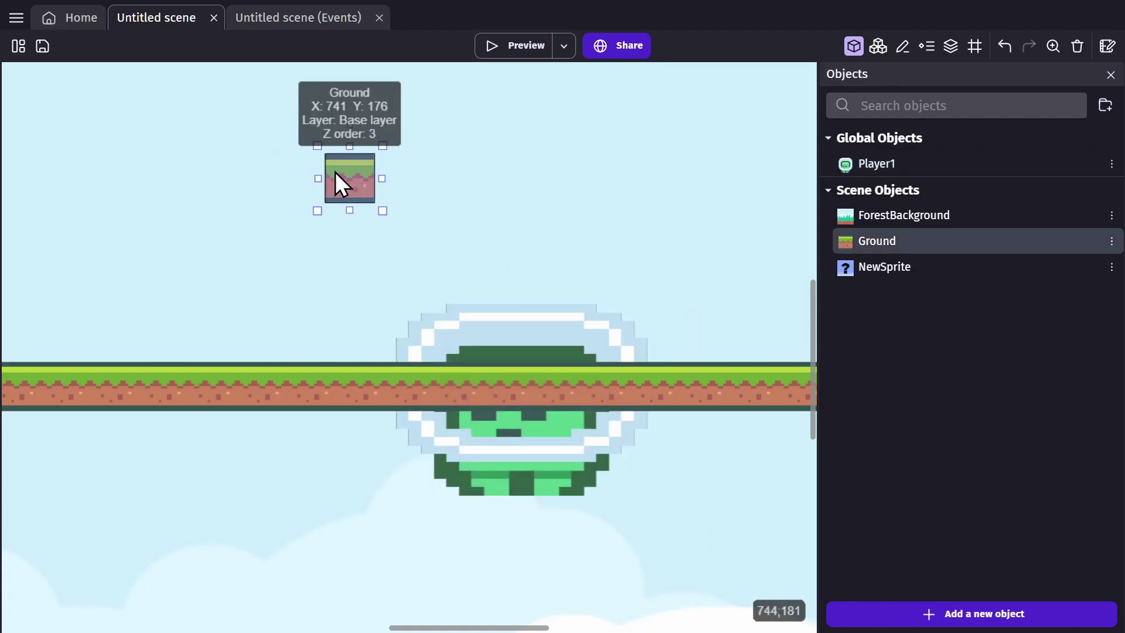
drag(381, 178, 554, 205)
drag(434, 211, 492, 214)
scroll(431, 241, down, 2)
scroll(430, 248, down, 8)
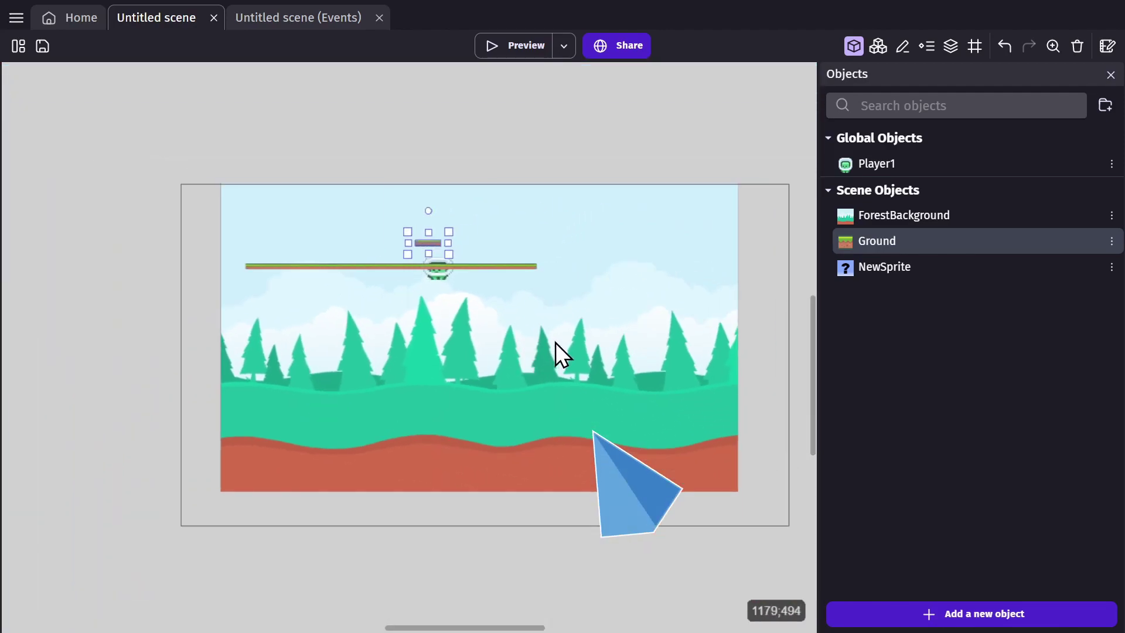
click(573, 338)
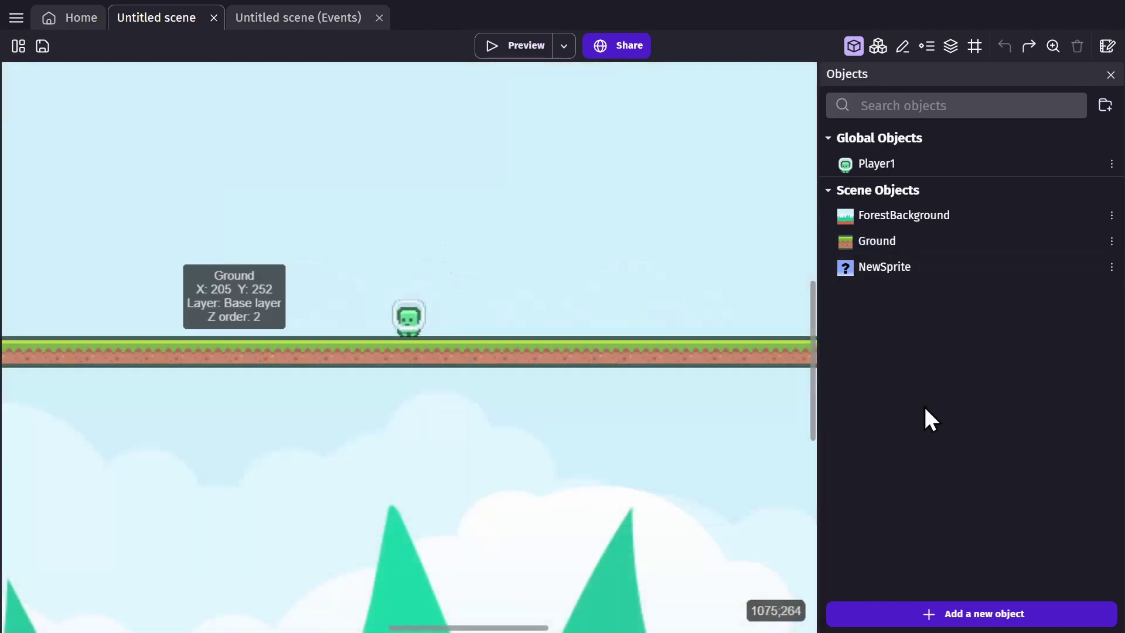
Create a Panel Sprite using the Blue panel_No Shadow asset found by searching 'panel'.
click(954, 614)
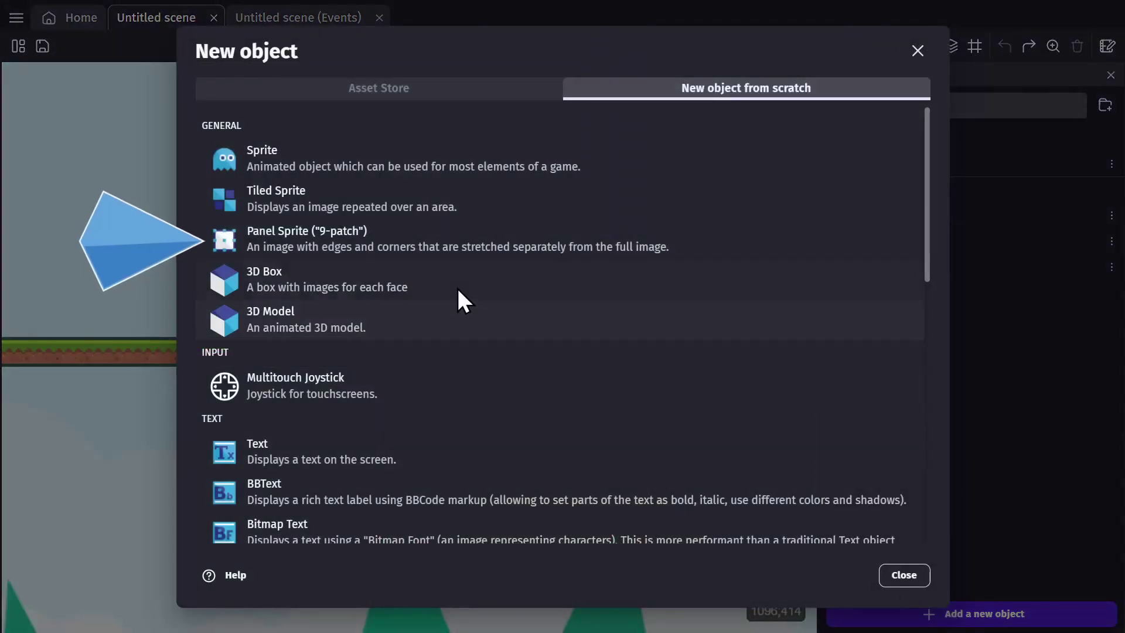
click(313, 241)
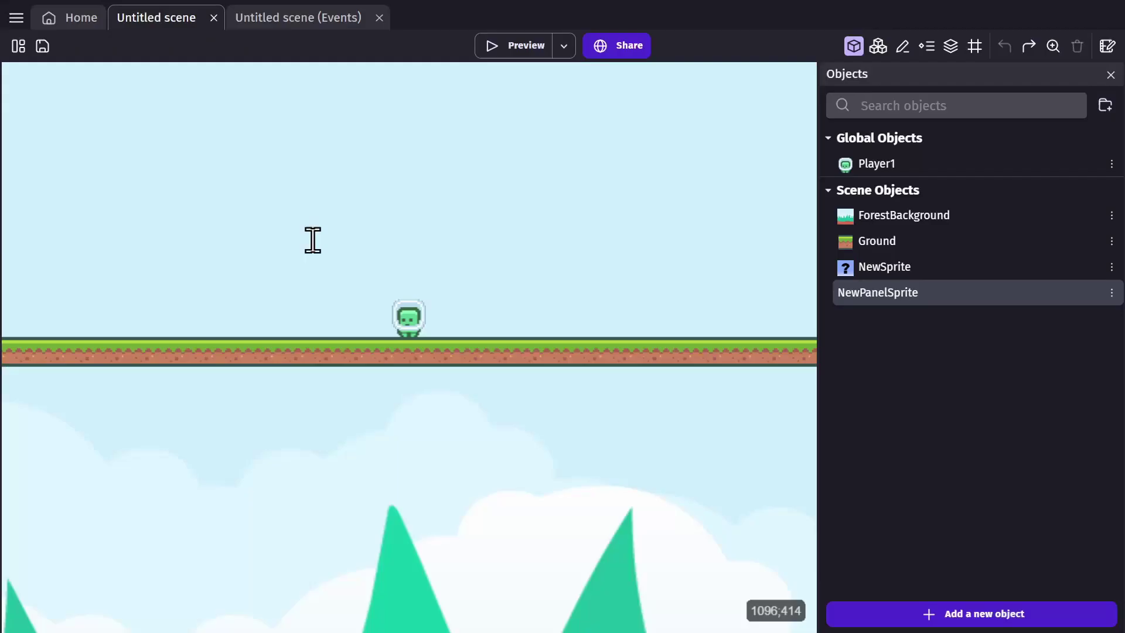
click(767, 221)
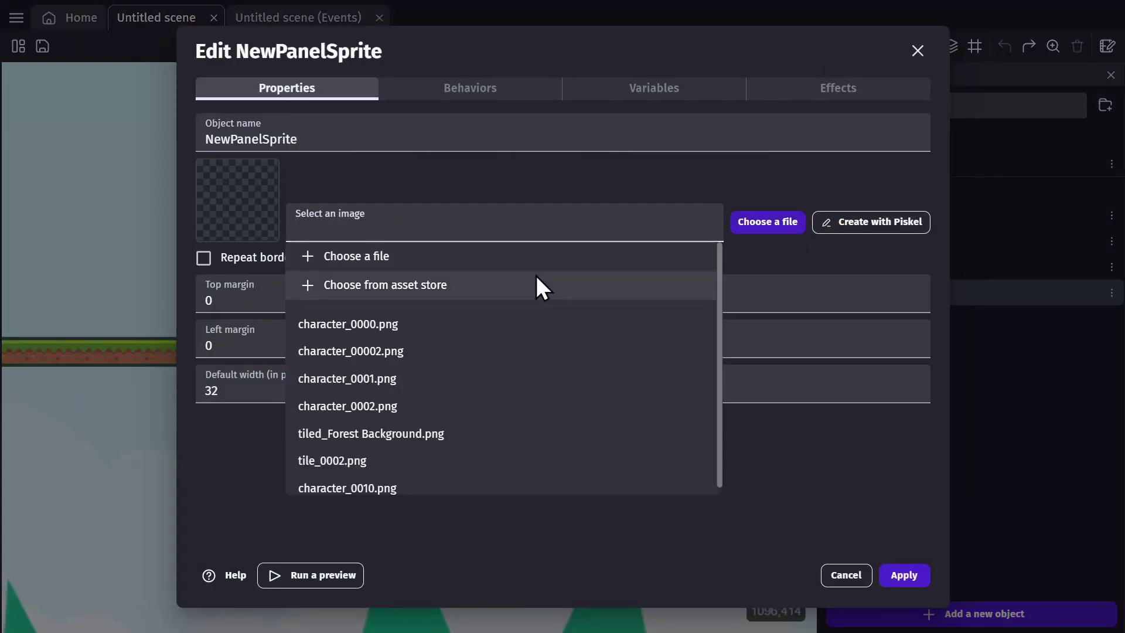
click(482, 284)
click(346, 125)
text(panel)
click(466, 205)
Set all panel margins to 10, apply, and place the enlarged panel near the scene top.
click(623, 340)
text(10)
click(613, 309)
text(10)
click(410, 300)
text(10)
click(467, 331)
text(10)
click(906, 575)
mouse_move(529, 326)
mouse_down()
mouse_move(254, 172)
mouse_move(689, 558)
mouse_move(277, 285)
mouse_move(326, 253)
mouse_move(585, 244)
mouse_move(332, 221)
mouse_move(678, 512)
mouse_move(314, 258)
mouse_move(293, 193)
mouse_move(410, 269)
mouse_move(537, 309)
mouse_up()
drag(314, 199, 295, 157)
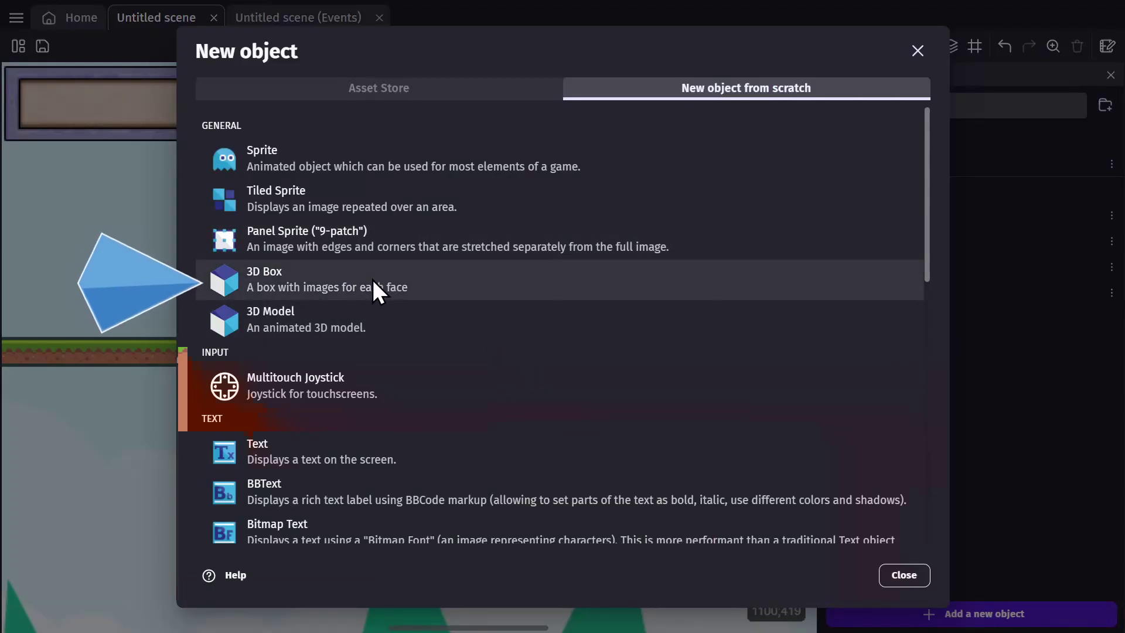
Create a 3D Box object with Blue panel_No Shadow.png as its front face.
click(373, 280)
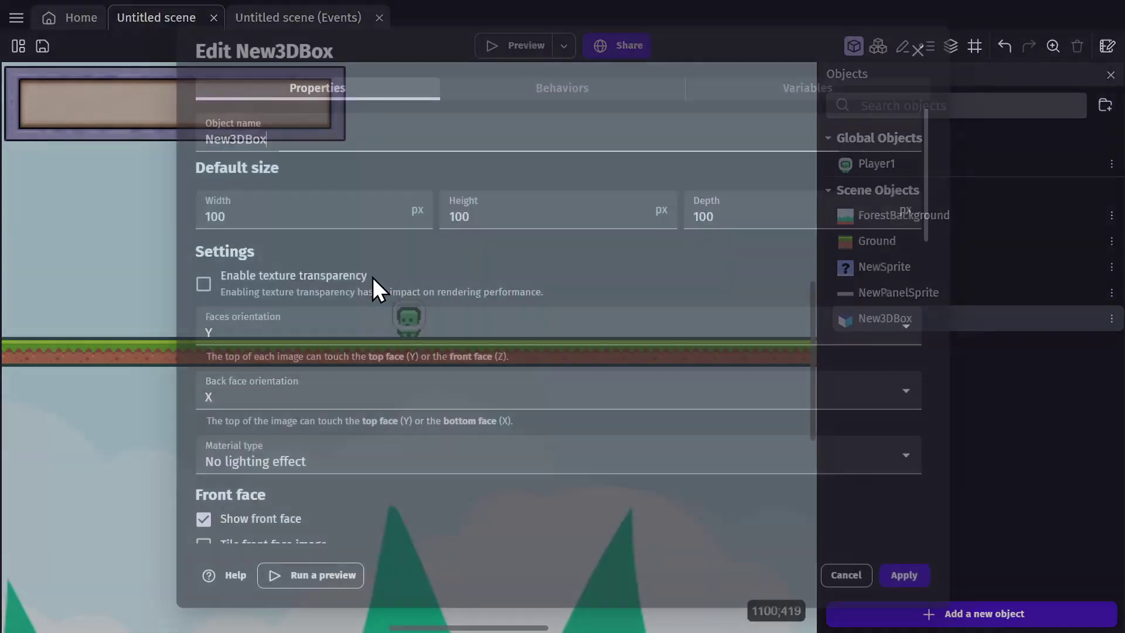
scroll(852, 264, down, 3)
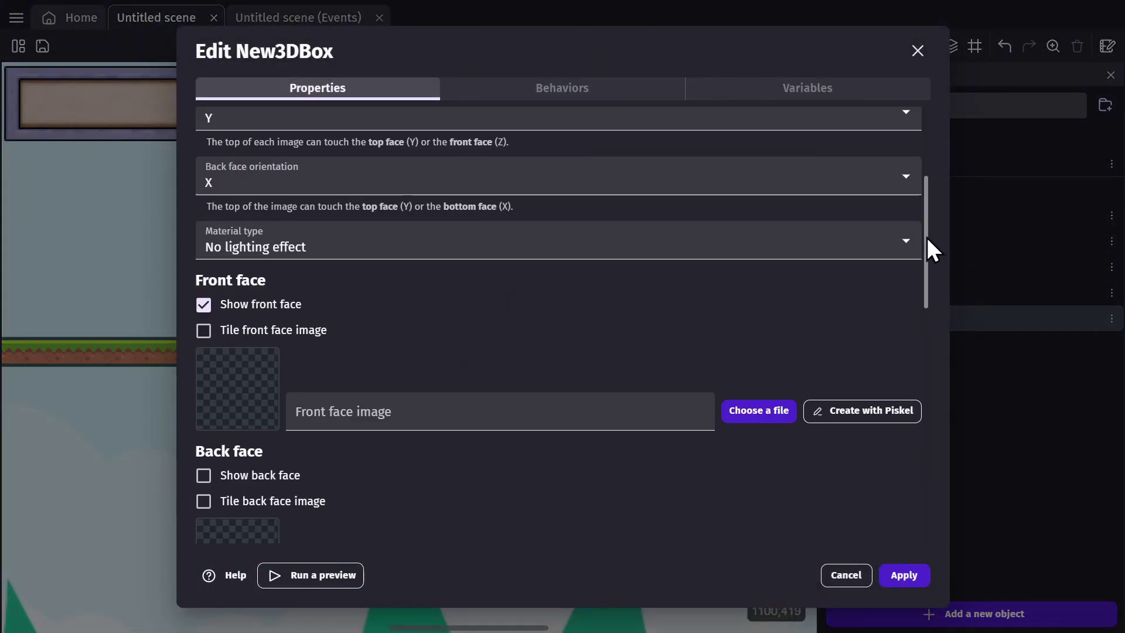
drag(927, 237, 927, 299)
scroll(410, 384, down, 5)
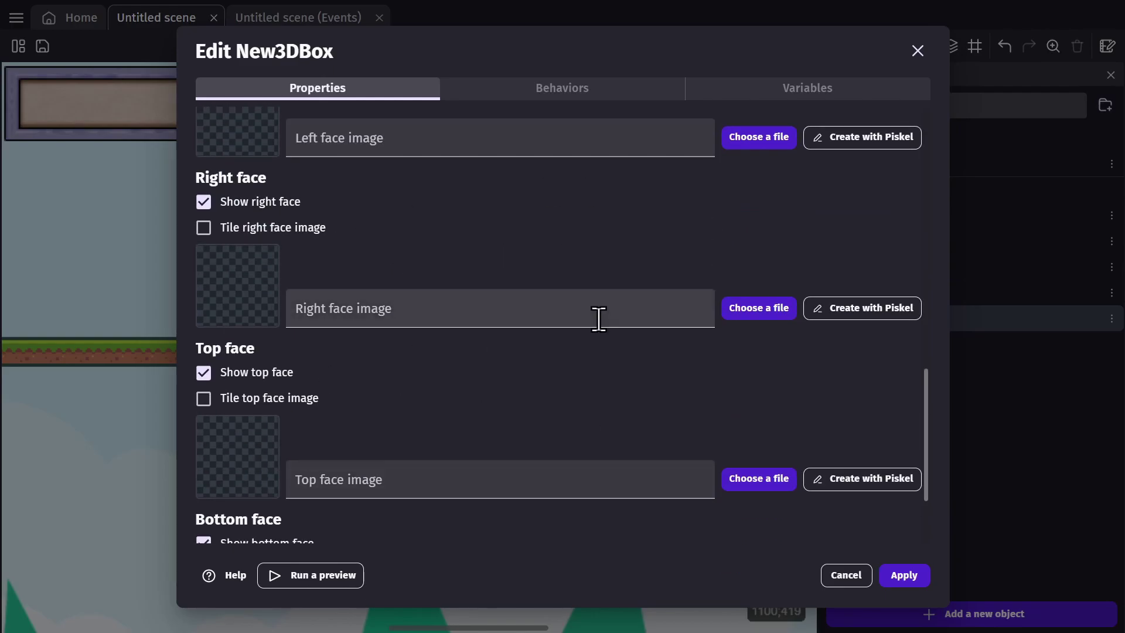
scroll(527, 313, up, 5)
click(427, 223)
click(340, 256)
double_click(283, 136)
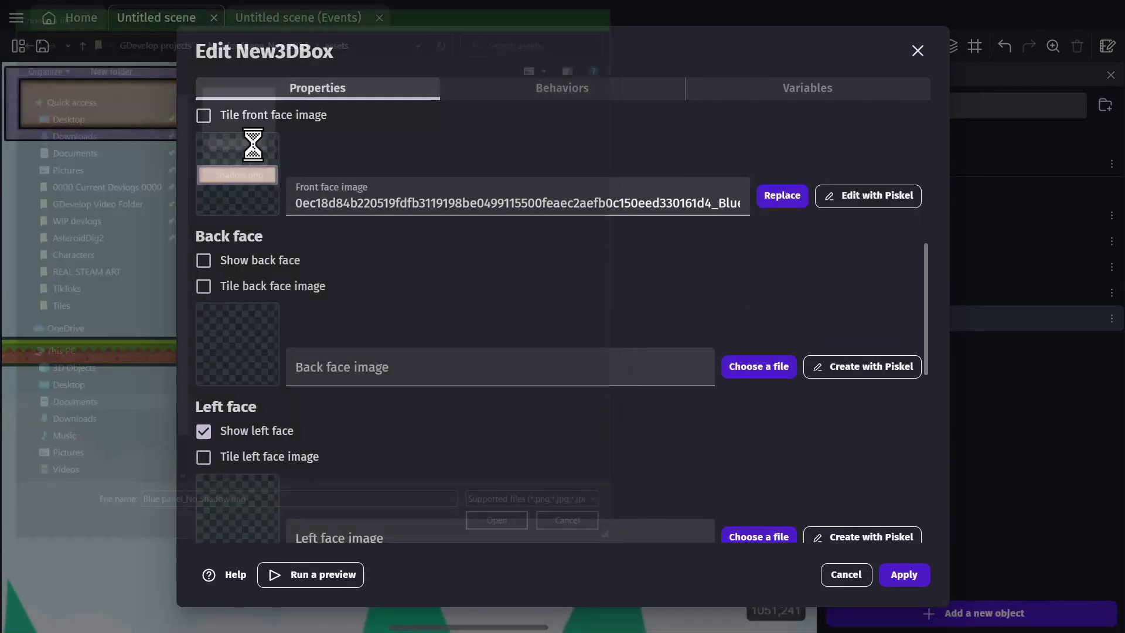
Use the Blue panel image for the back, left, right, top and bottom faces.
click(422, 357)
click(410, 404)
scroll(452, 352, down, 3)
click(449, 331)
click(410, 360)
scroll(488, 280, down, 4)
click(448, 275)
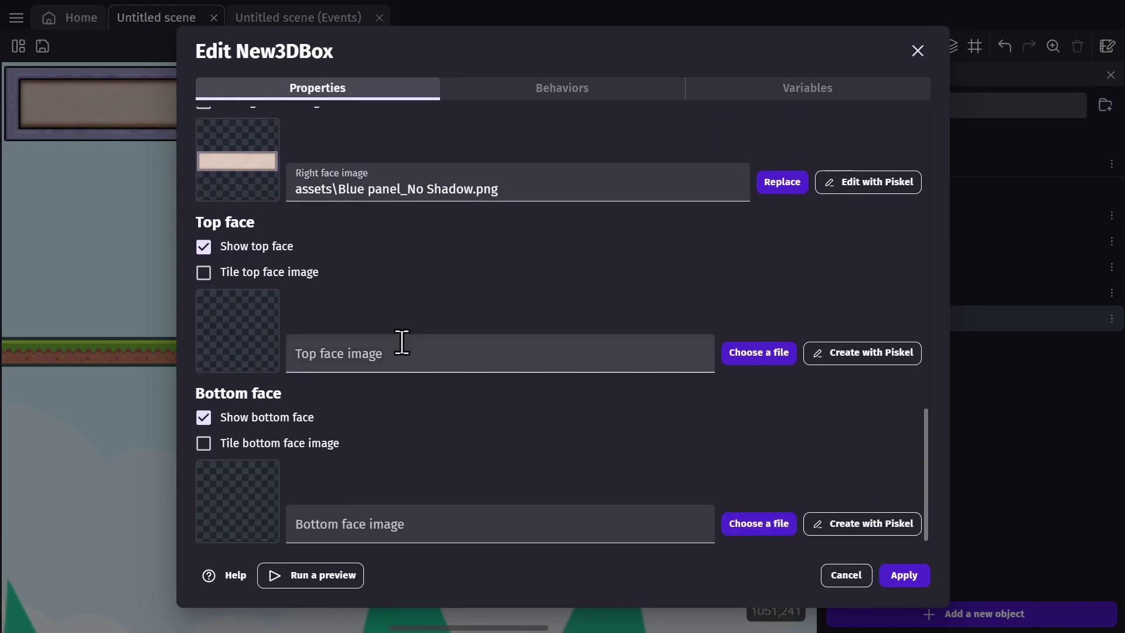
text(assets\Blue panel_No Shadow.png)
click(402, 525)
text(assets\Blue panel_No Shadow.png)
click(369, 432)
Make the box's back face visible, apply, and place a New3DBox instance on the ground.
scroll(310, 383, up, 15)
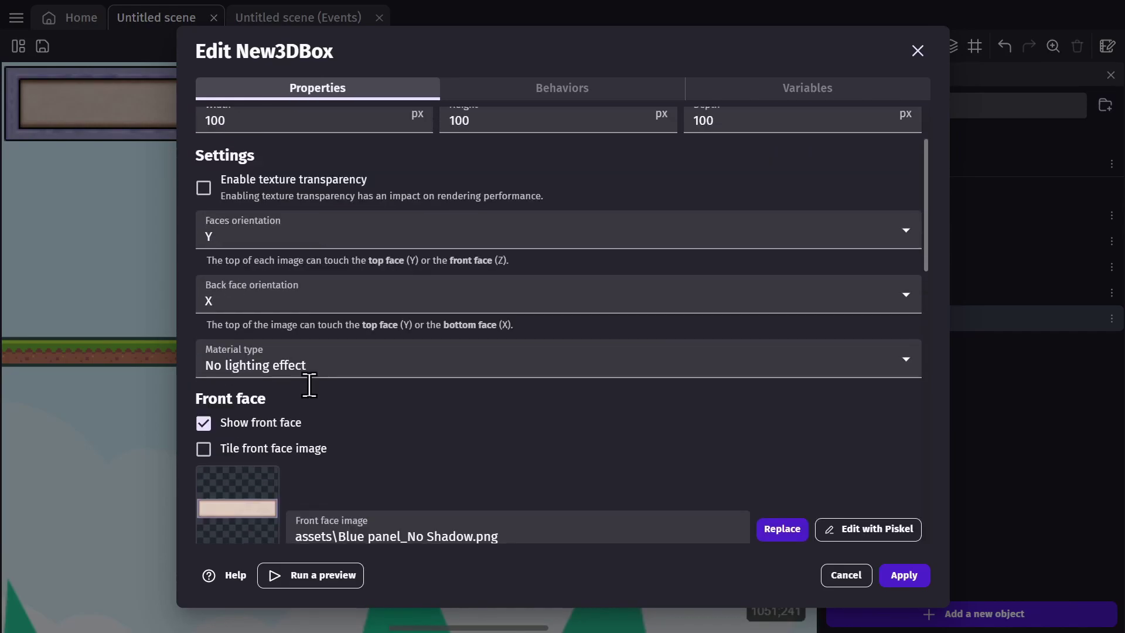
scroll(301, 377, down, 4)
click(205, 378)
click(908, 574)
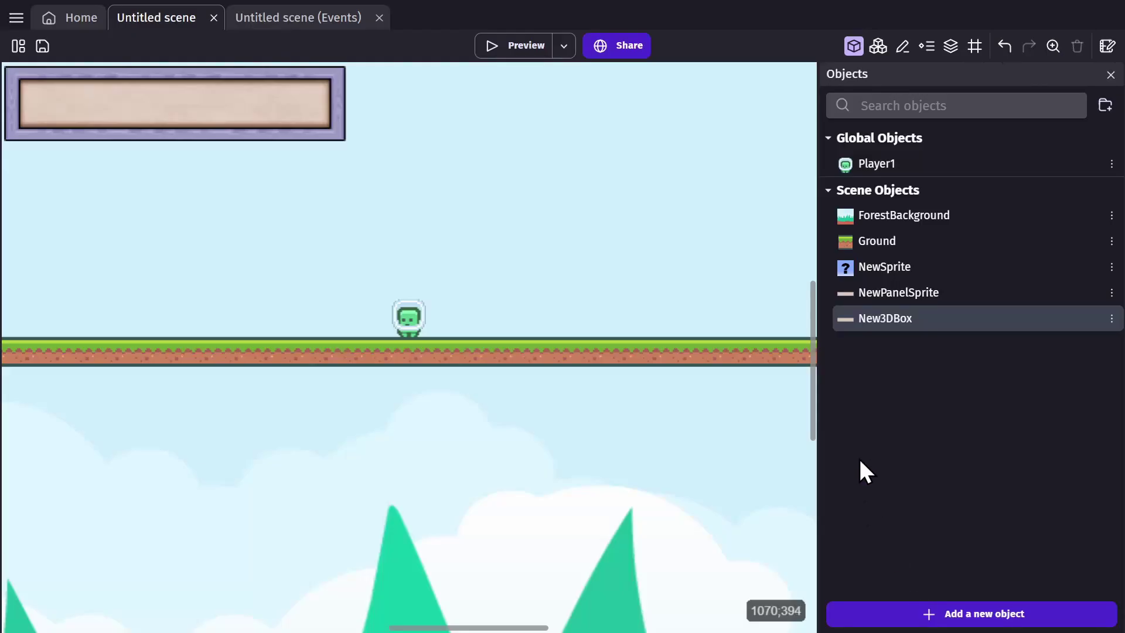
drag(875, 315, 652, 434)
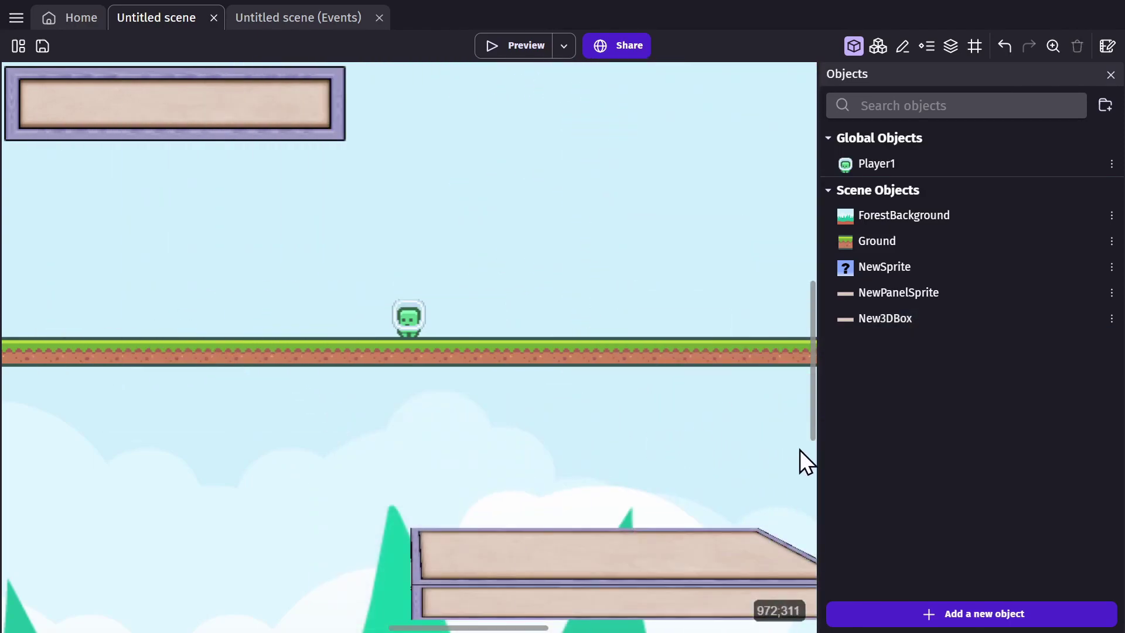
Create a 3D Model object using the Solar Panel Roof model from the asset store.
click(946, 612)
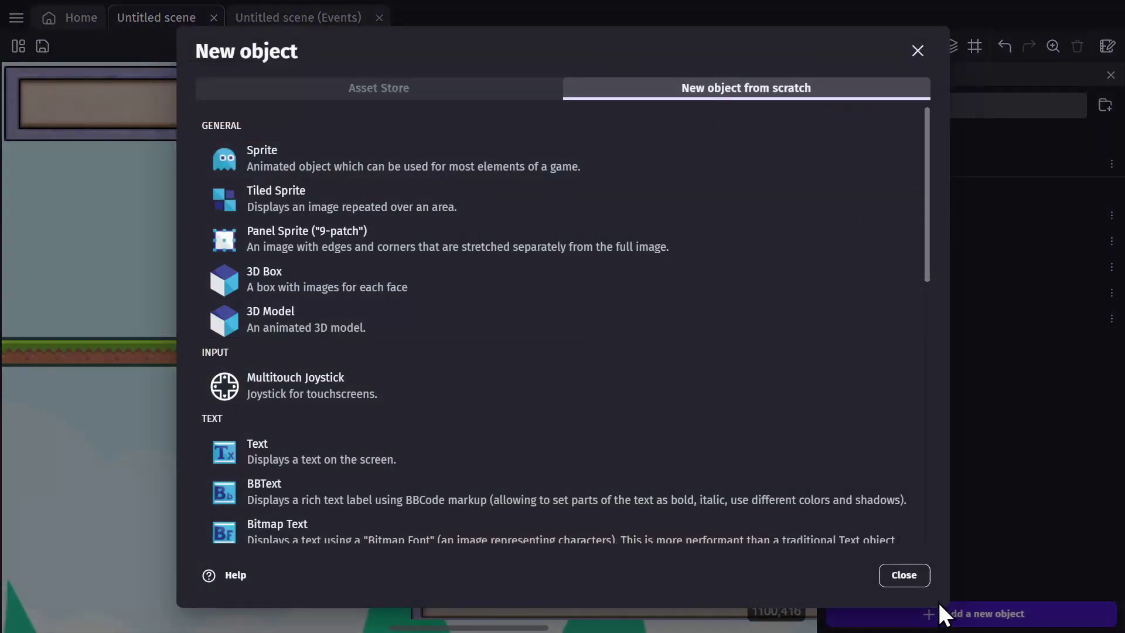
click(228, 313)
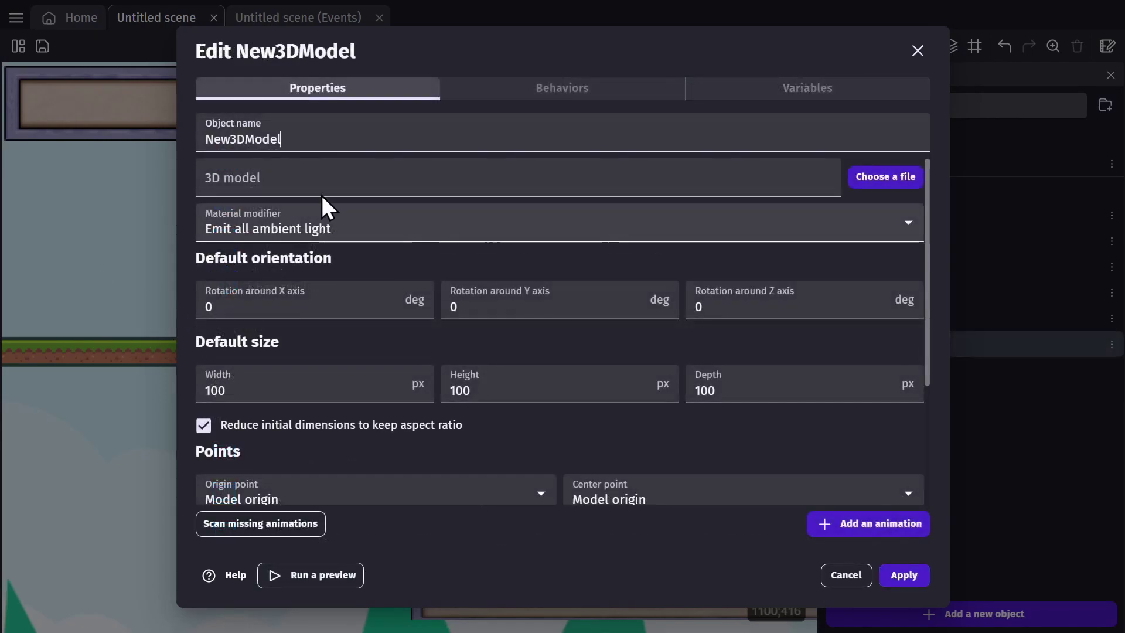
click(295, 176)
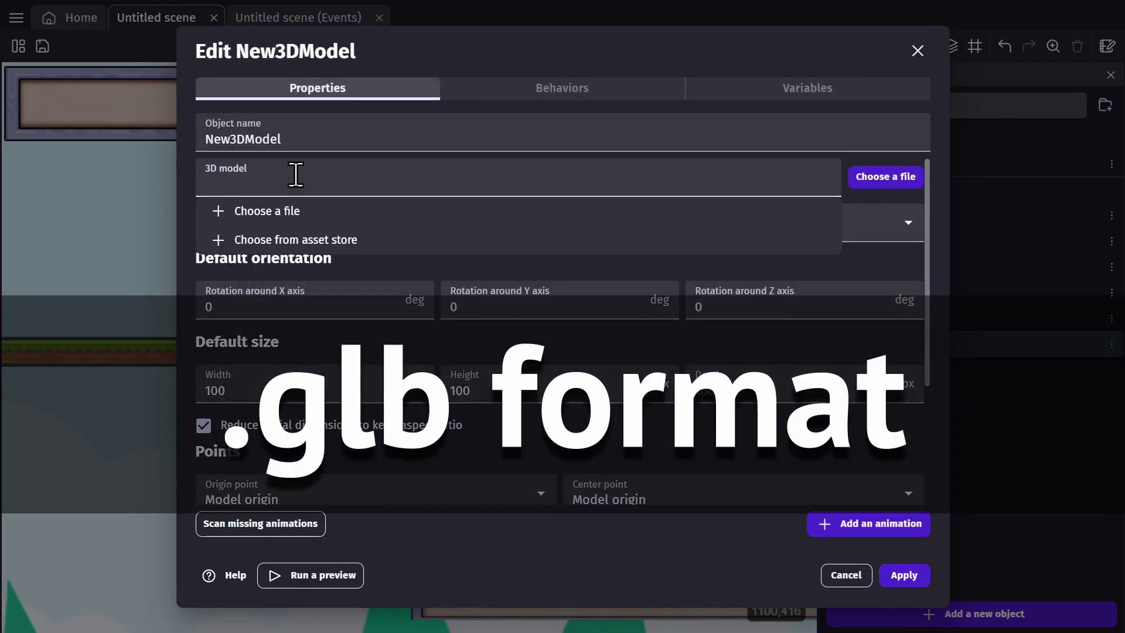
click(898, 195)
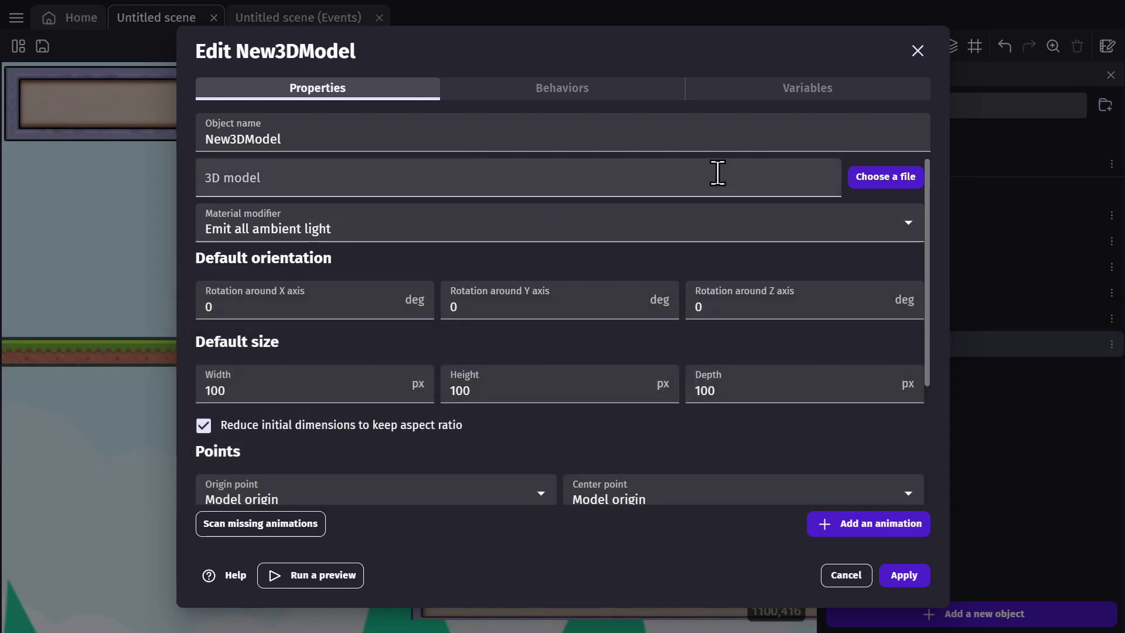
click(860, 178)
click(300, 237)
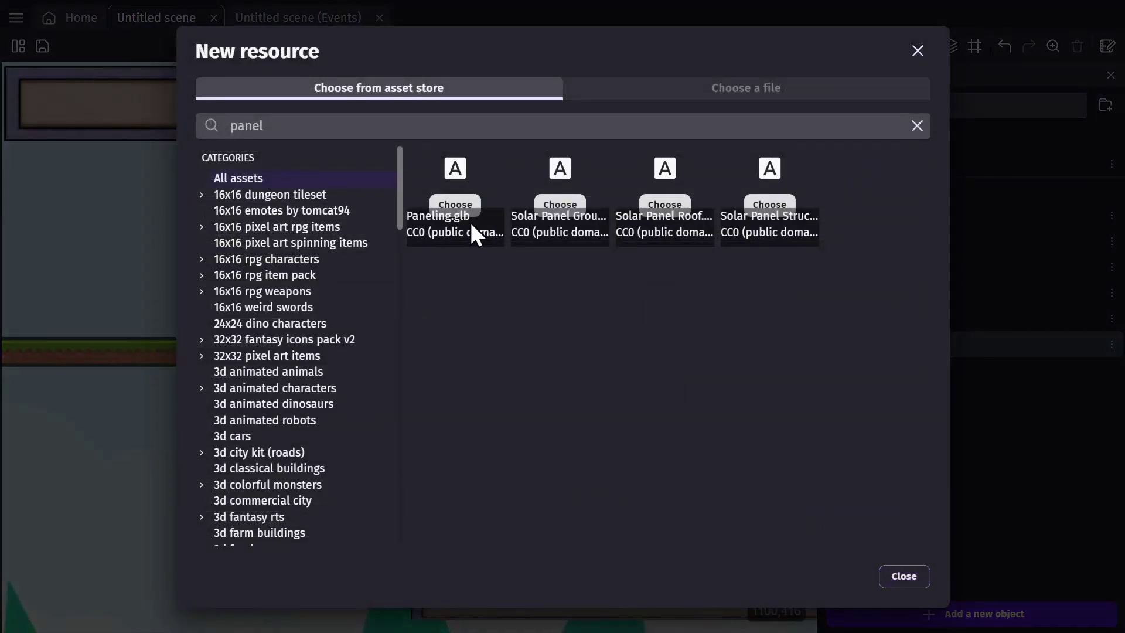
click(676, 205)
click(915, 571)
Place the solar panel in the scene, raise it to Z 40 and tilt its Y rotation.
mouse_move(915, 343)
mouse_down()
mouse_move(539, 216)
mouse_move(582, 583)
mouse_move(609, 385)
mouse_move(638, 513)
mouse_move(610, 508)
mouse_up()
click(902, 46)
click(257, 233)
drag(257, 234, 257, 233)
click(167, 276)
drag(164, 274, 164, 290)
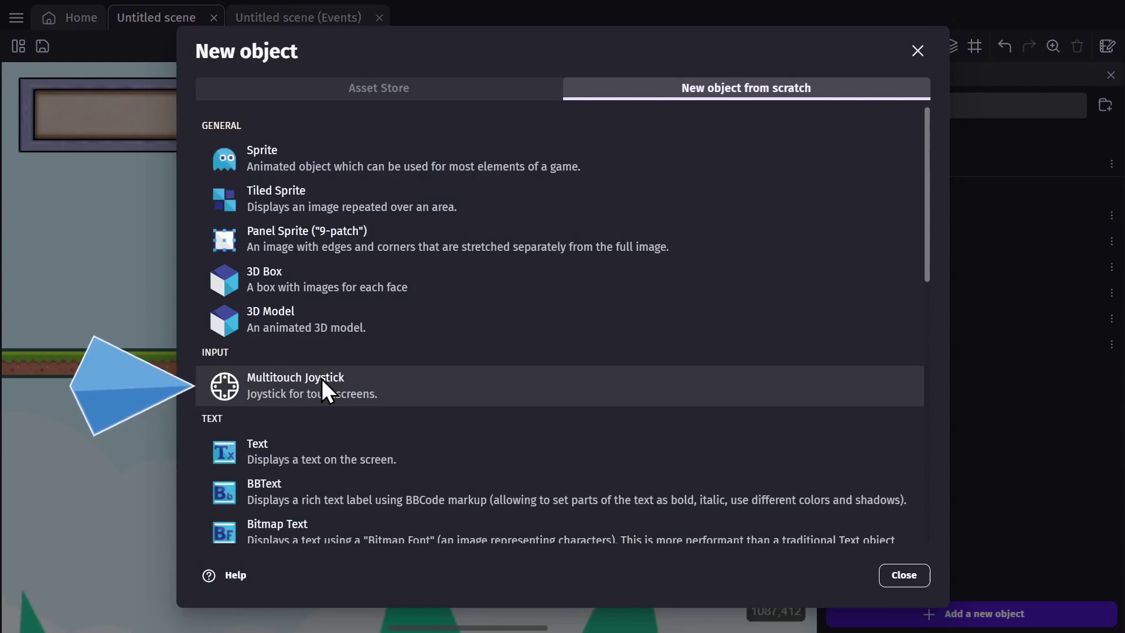
Add a Flat dark multitouch joystick and place a shrunk instance at the bottom-left.
click(322, 379)
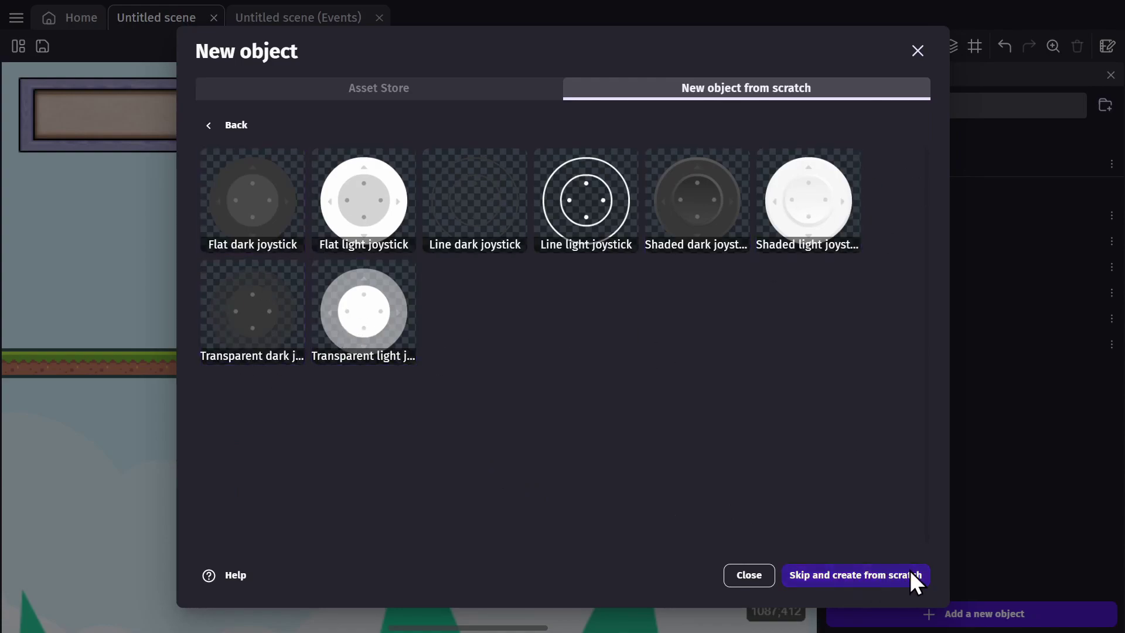
click(225, 210)
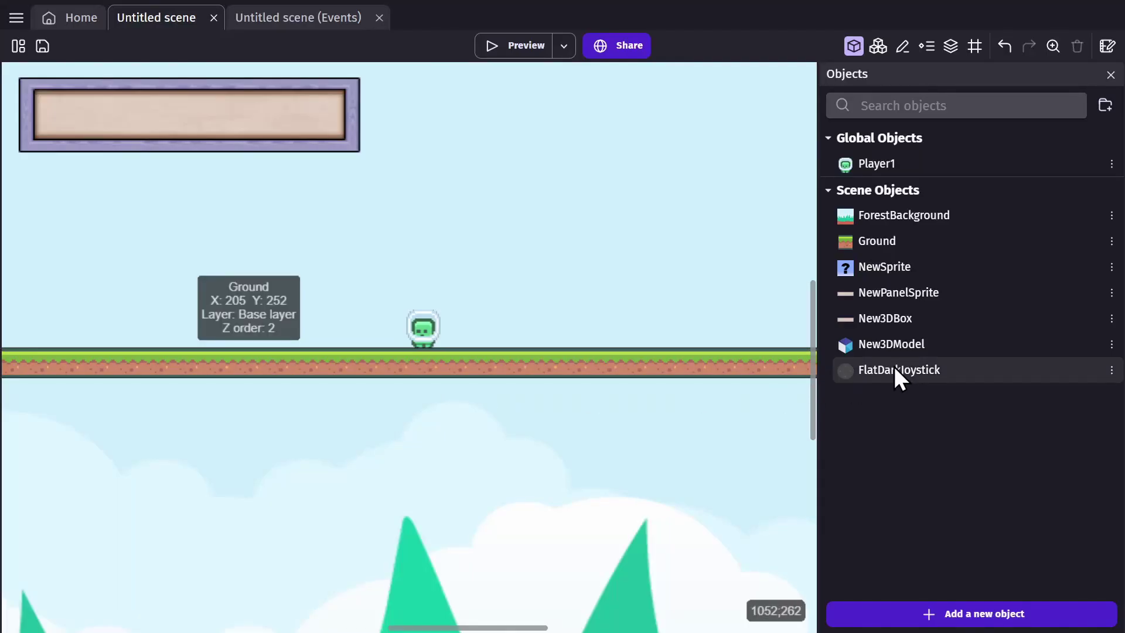
drag(897, 369, 171, 454)
drag(202, 539, 125, 549)
Review the joystick object's properties, then close them and deselect the instance.
double_click(125, 548)
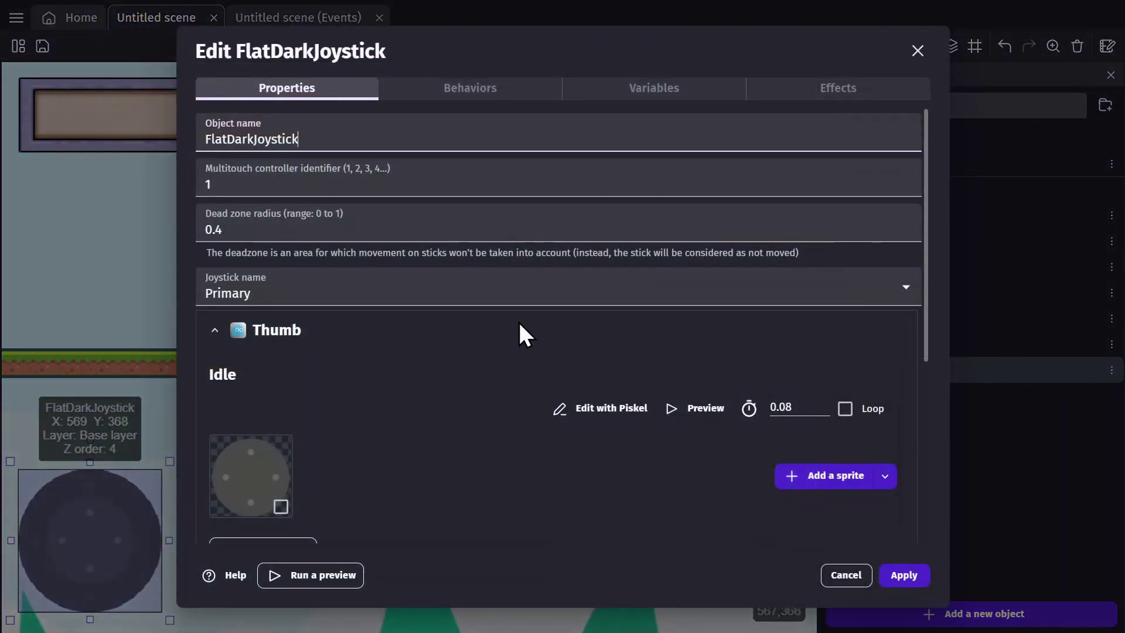
scroll(471, 361, down, 3)
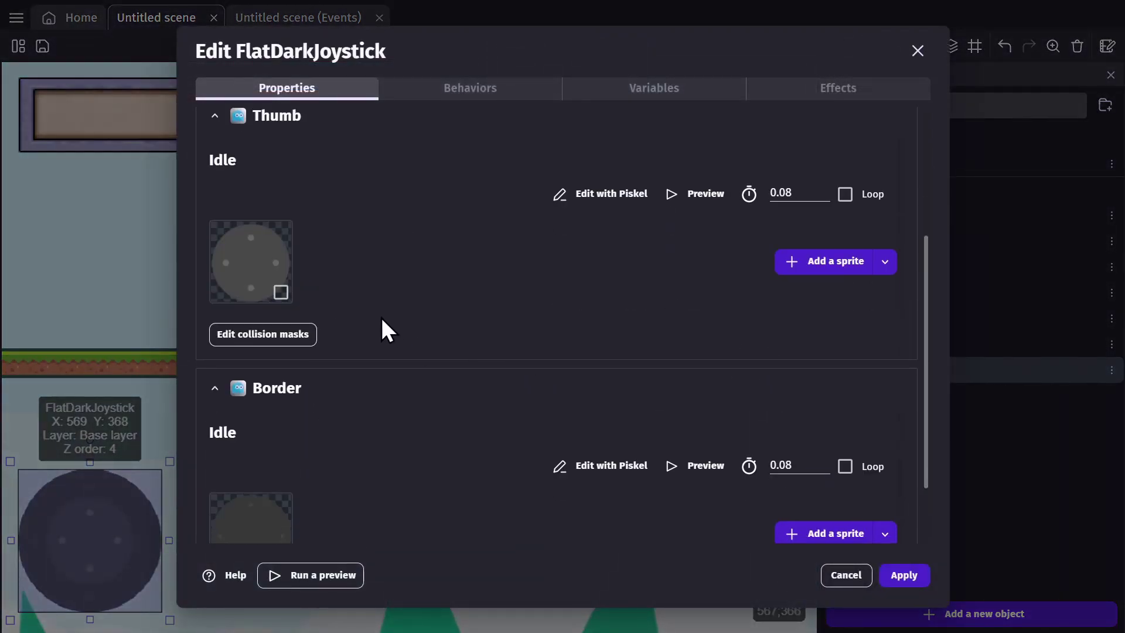
scroll(387, 375, up, 2)
key(Escape)
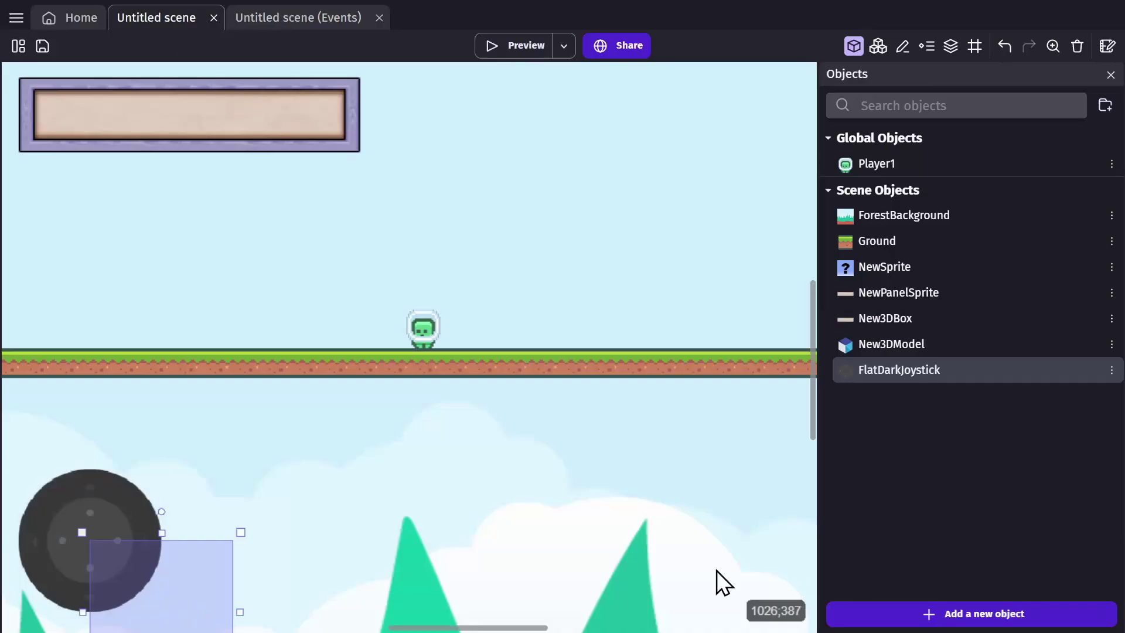
click(416, 493)
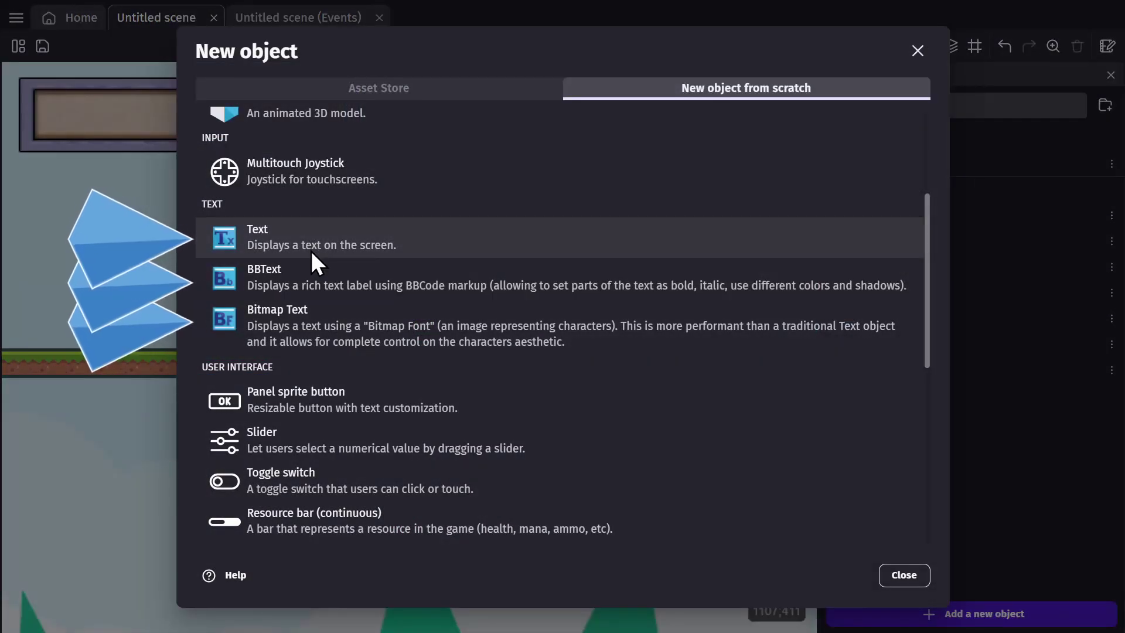
Create a Text object using the Silkscreen-Bold font from the asset store.
click(318, 238)
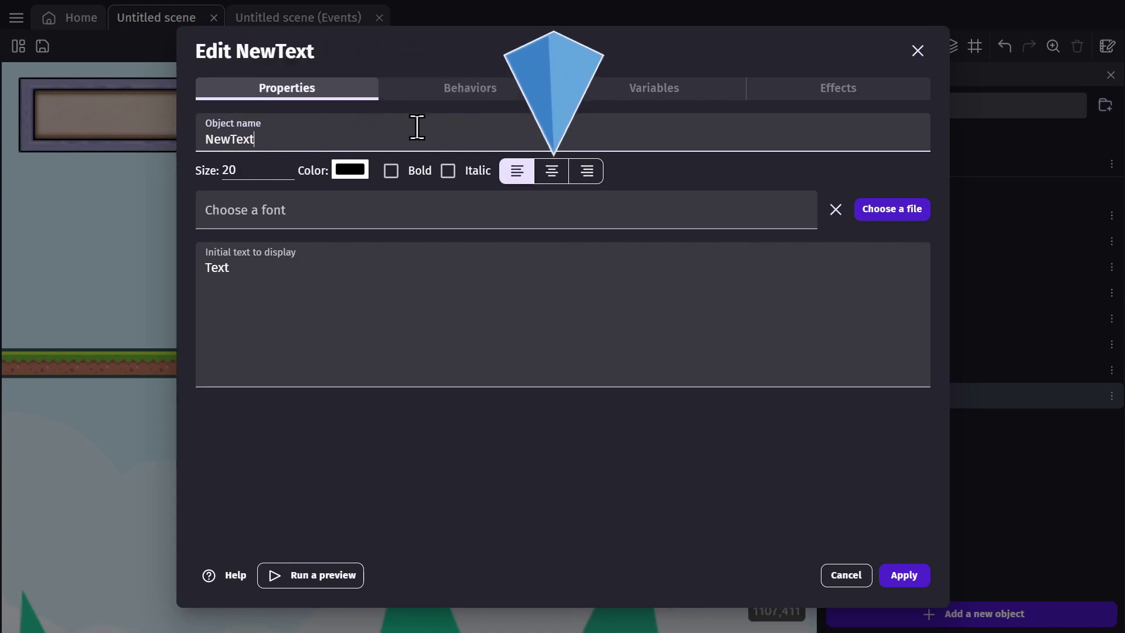
click(747, 208)
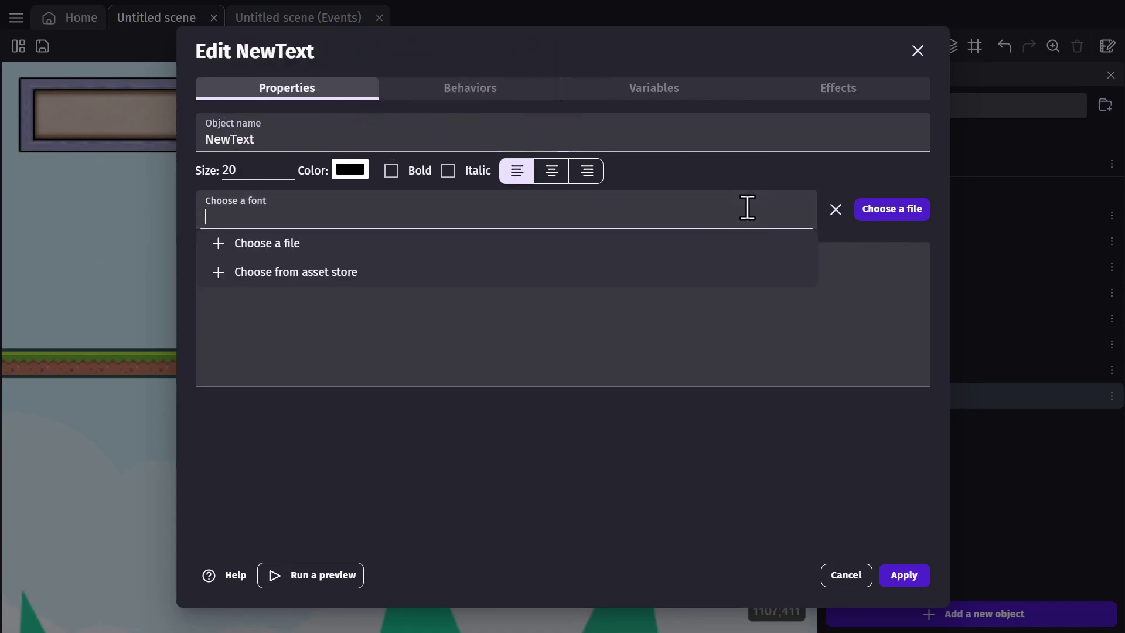
click(351, 277)
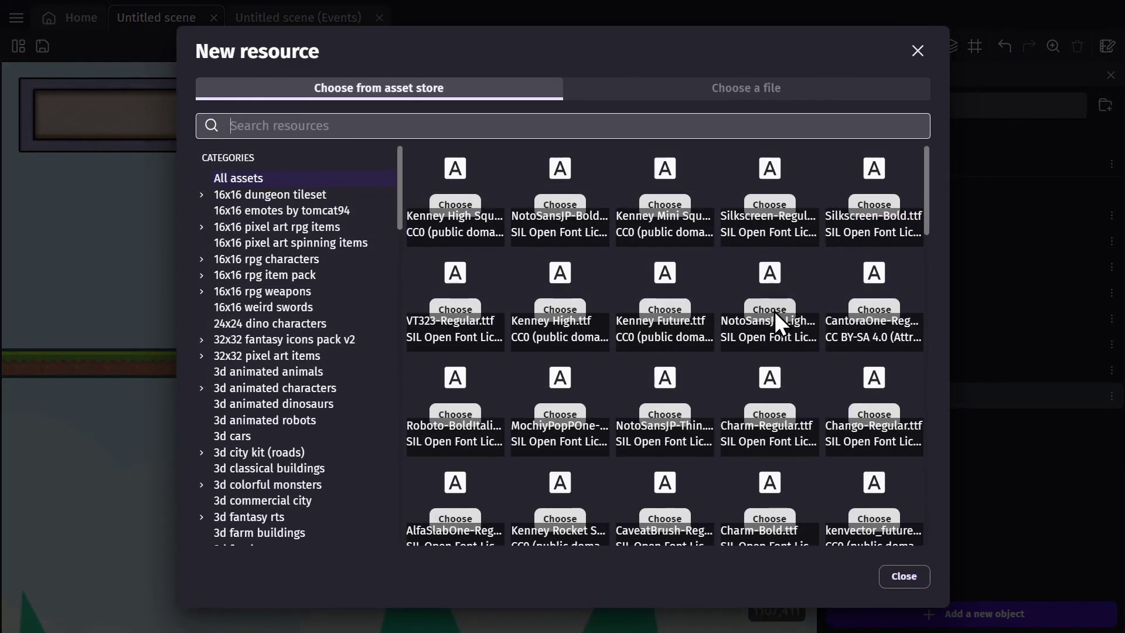
click(872, 203)
Change its text to 'Hello World!' and place it below the top-left panel.
double_click(609, 291)
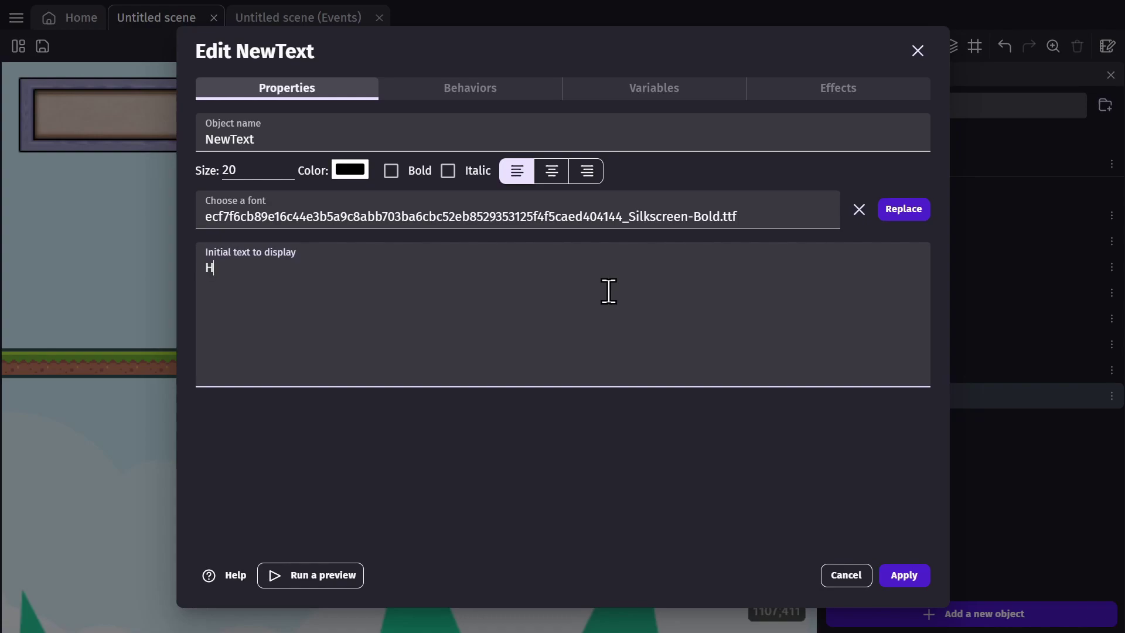
text(Hello World!)
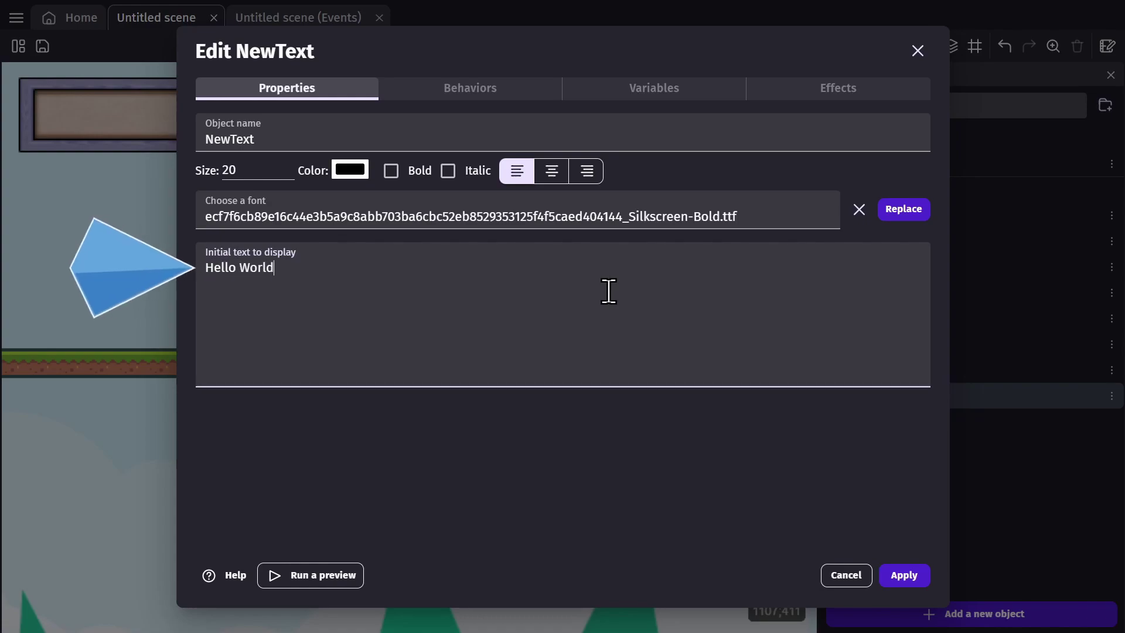
click(904, 575)
drag(883, 407, 20, 168)
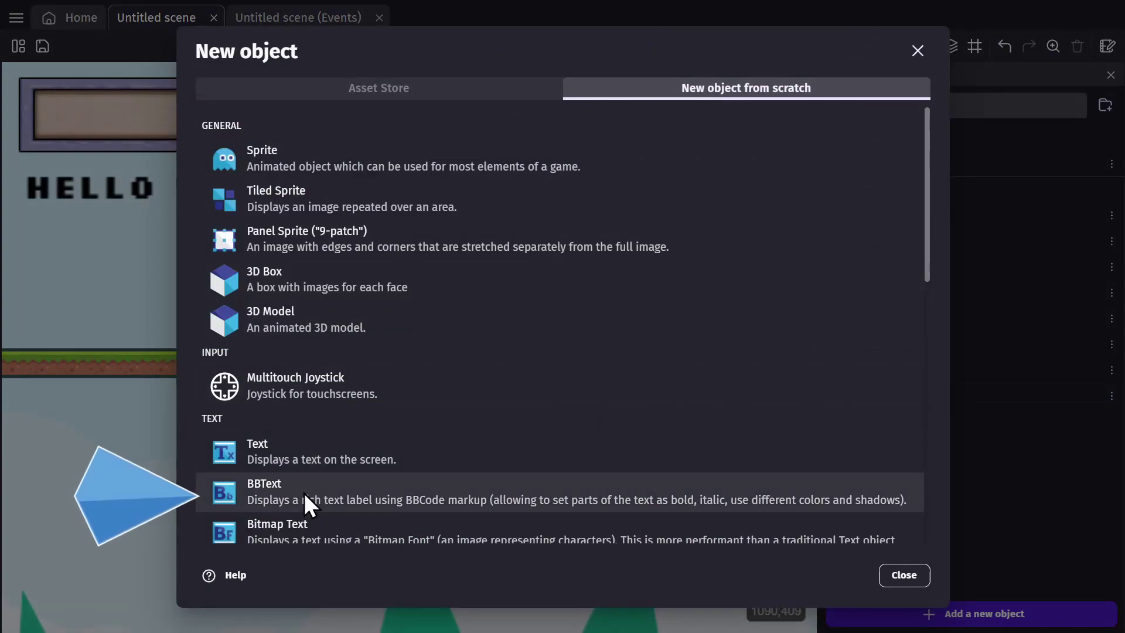
Add a NewBBText object with the default BBCode sample and place it below the ground.
click(251, 505)
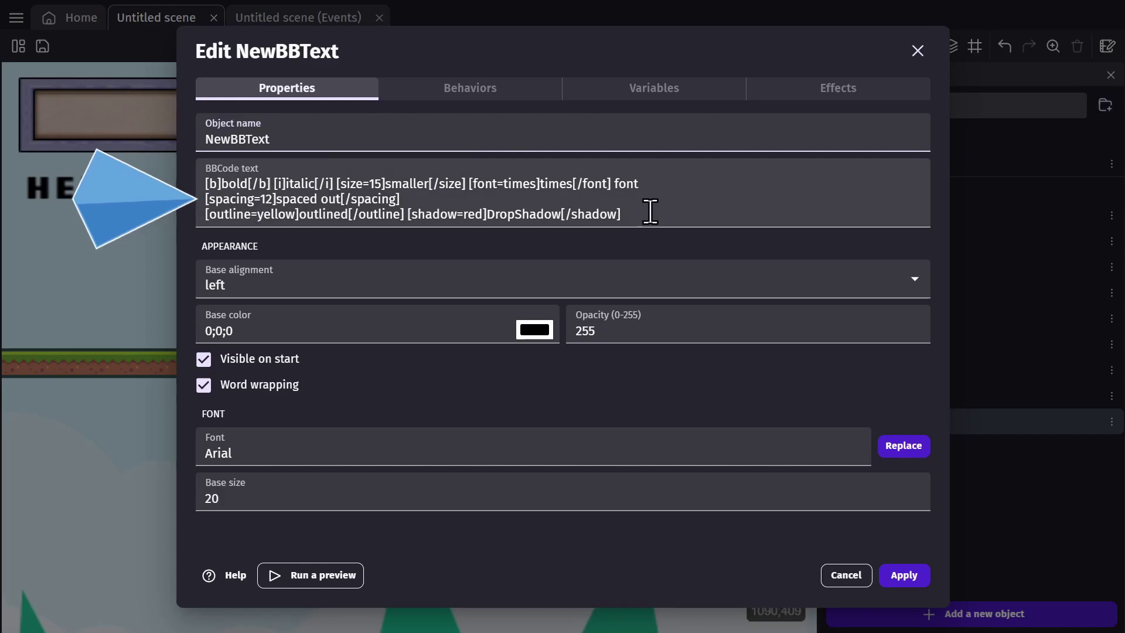
click(657, 211)
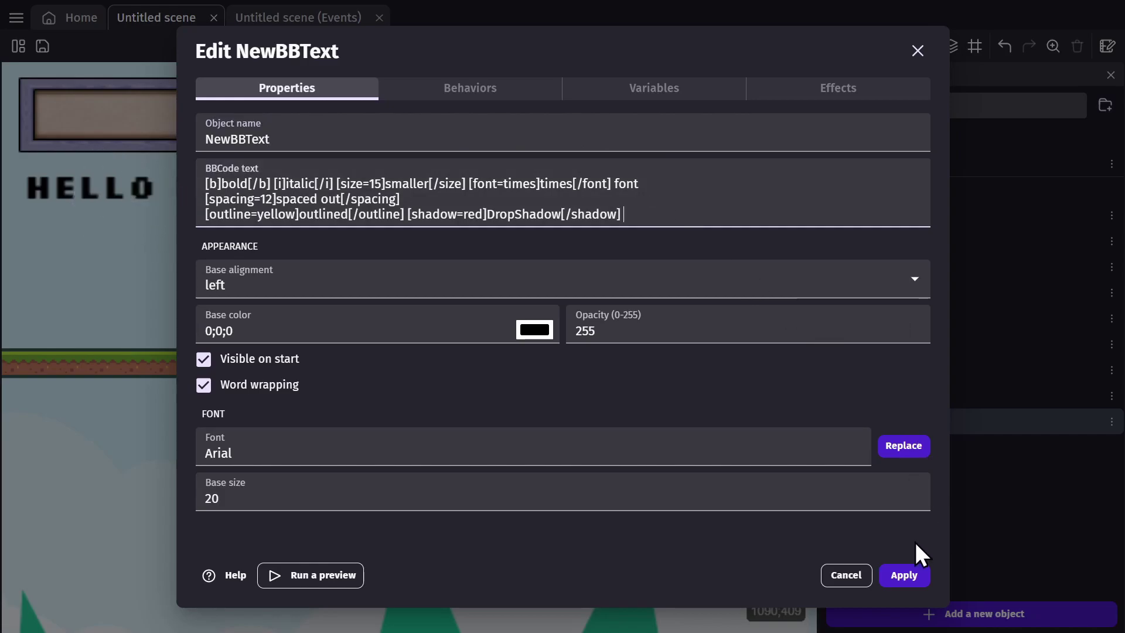
click(904, 574)
drag(898, 423, 186, 393)
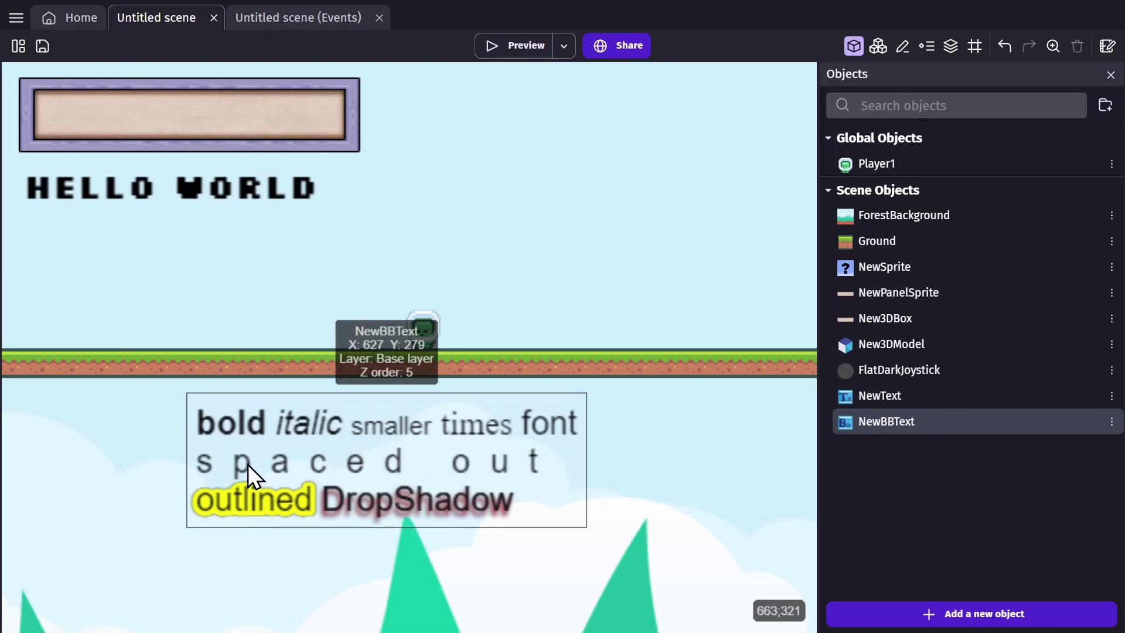
click(971, 613)
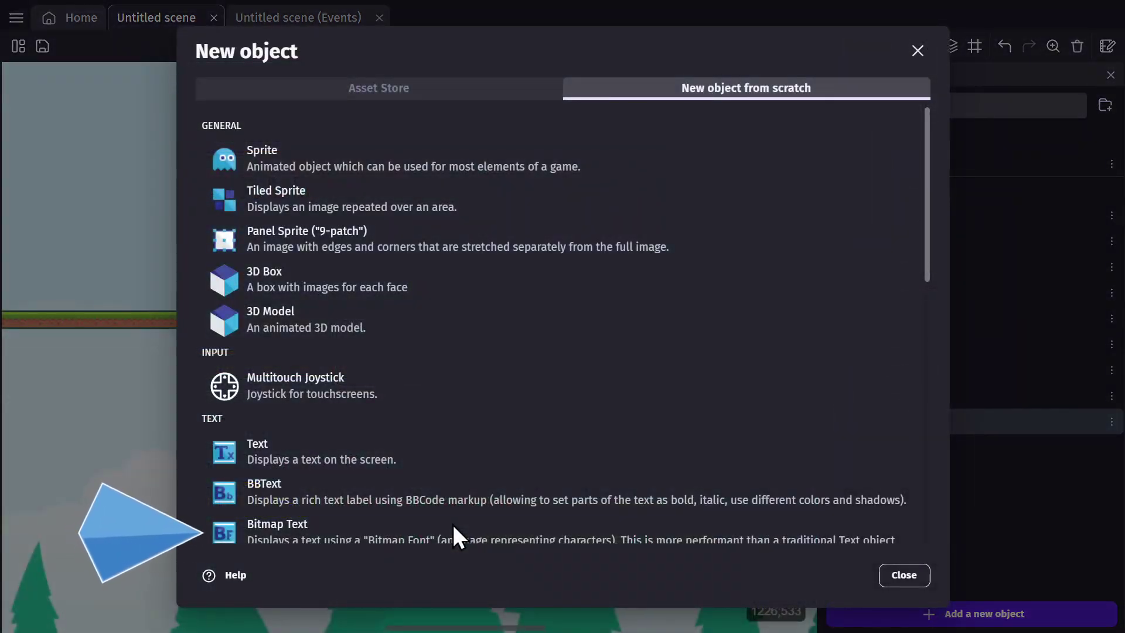
Create a bitmap text object with 8BitOperatorPlus8Regular_Edited3.png copied in as its atlas image.
click(275, 523)
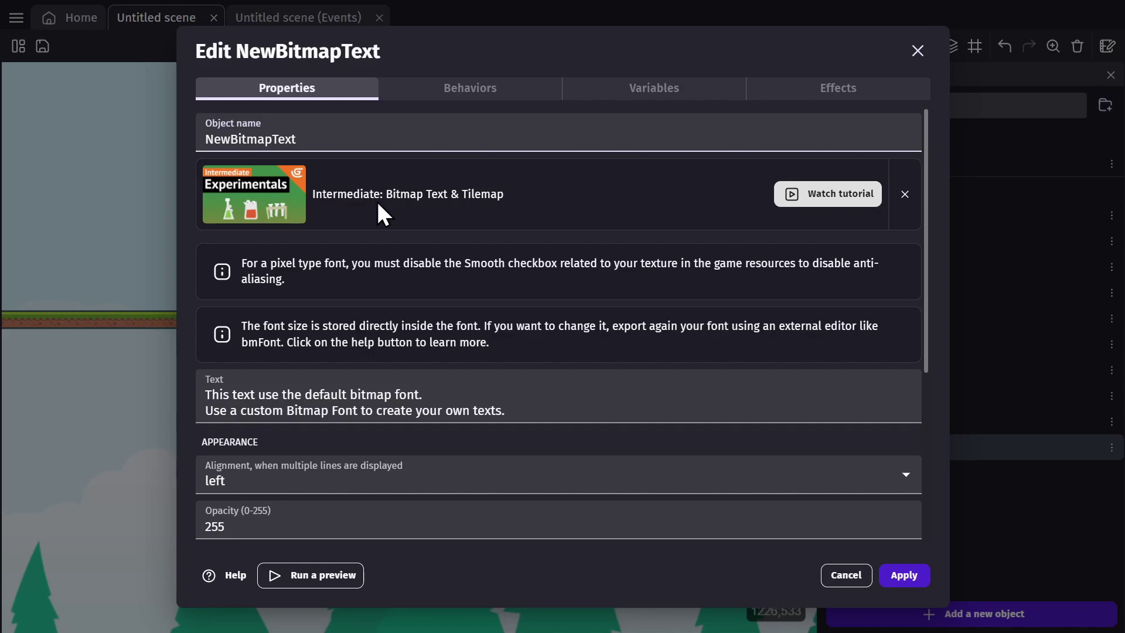
scroll(387, 384, down, 4)
scroll(381, 379, down, 2)
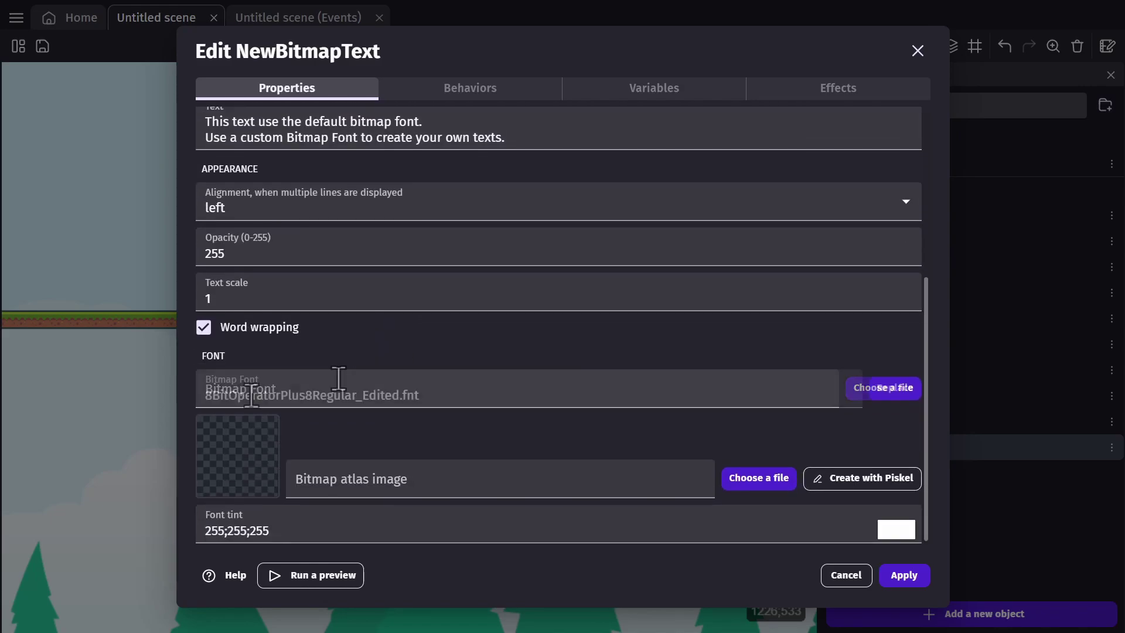
drag(209, 391, 478, 402)
click(472, 354)
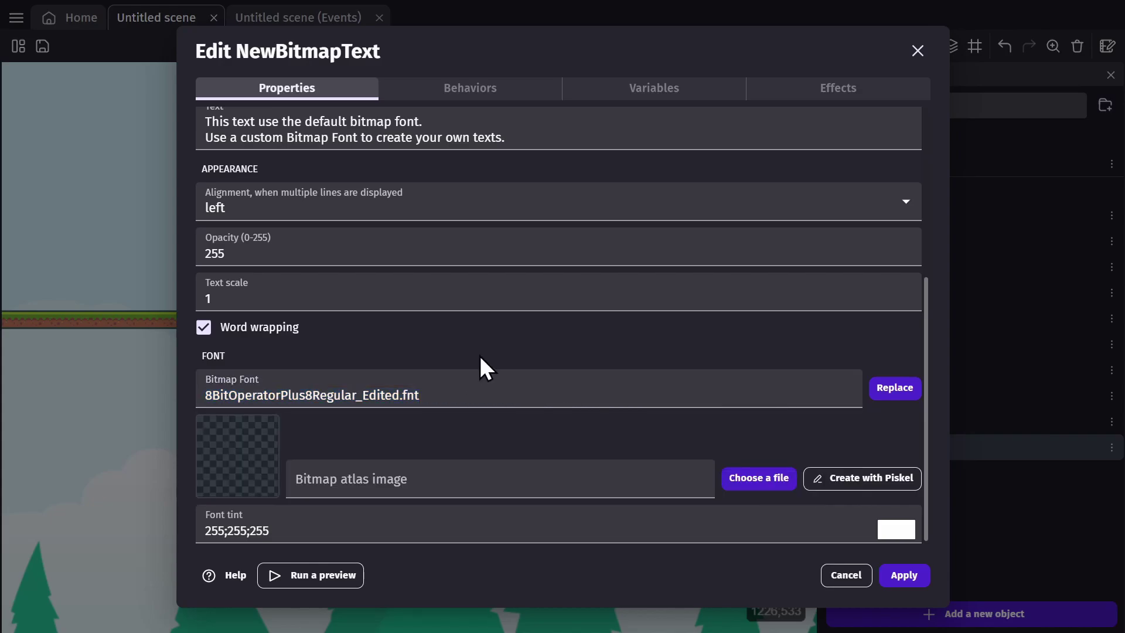
click(315, 479)
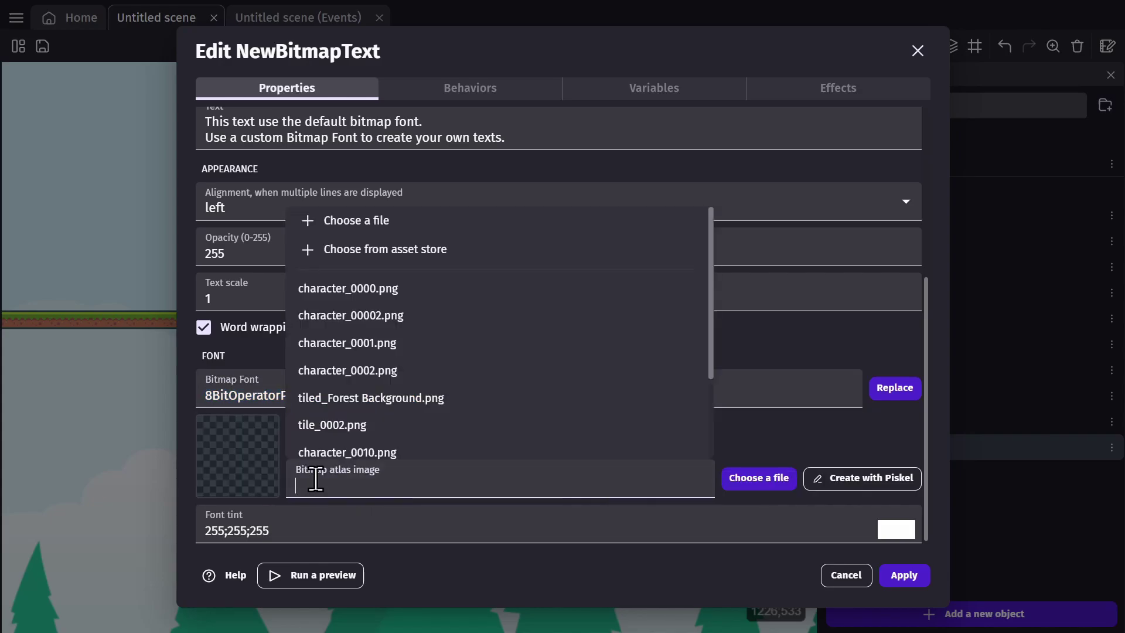
click(345, 215)
click(321, 150)
double_click(321, 150)
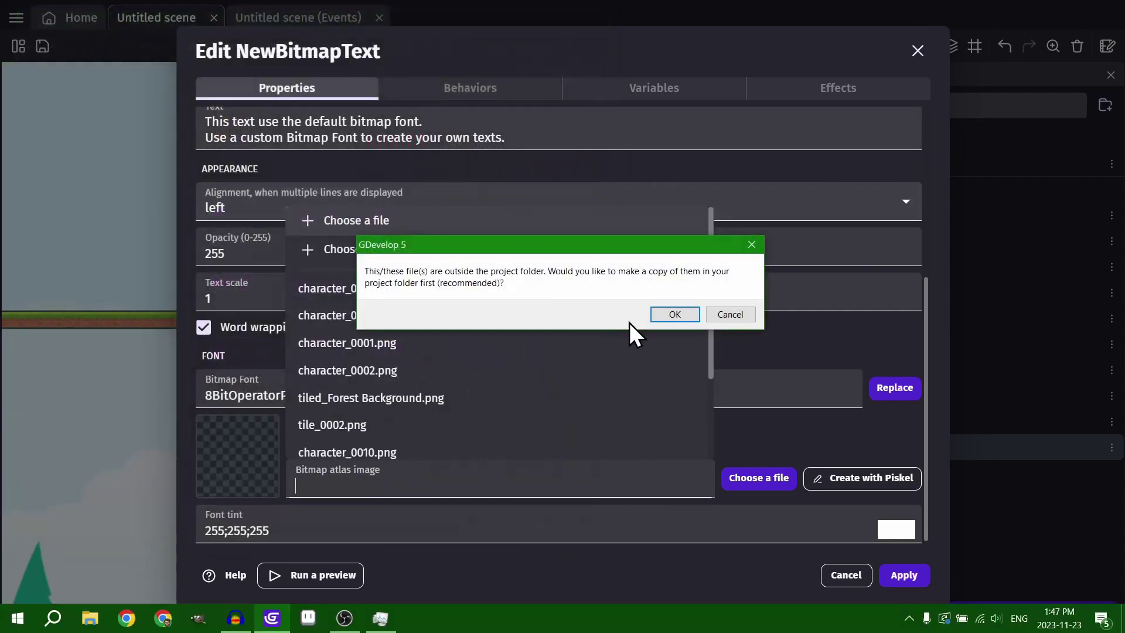
click(670, 314)
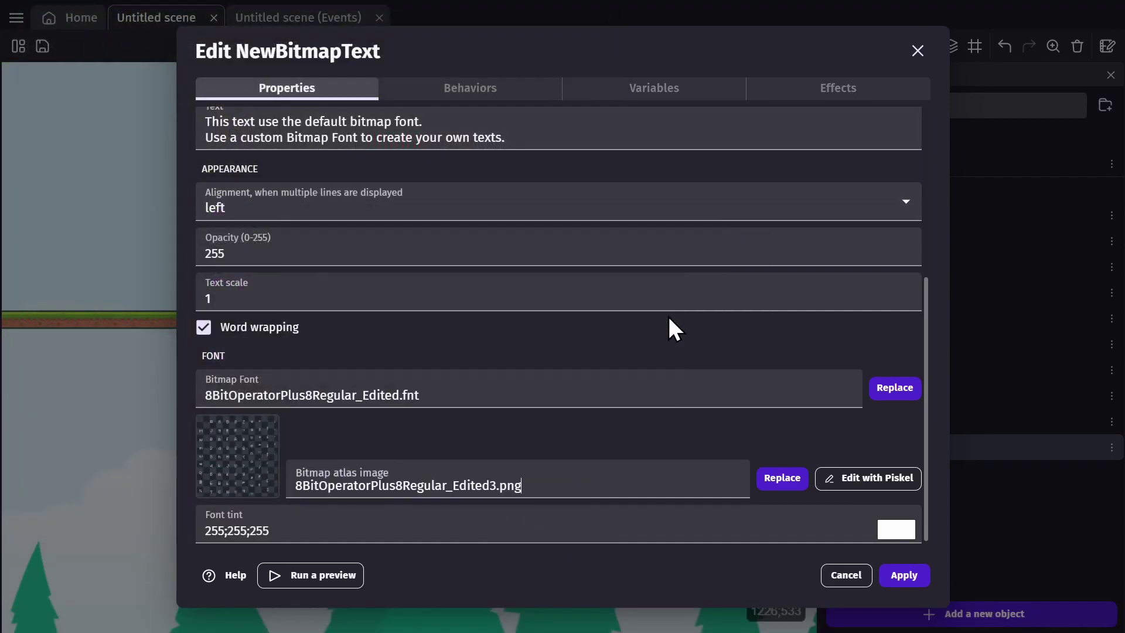
click(904, 575)
Place a NewBitmapText instance in the scene and pan across it.
drag(891, 447, 46, 230)
ctrl+scroll(298, 241, up, 2)
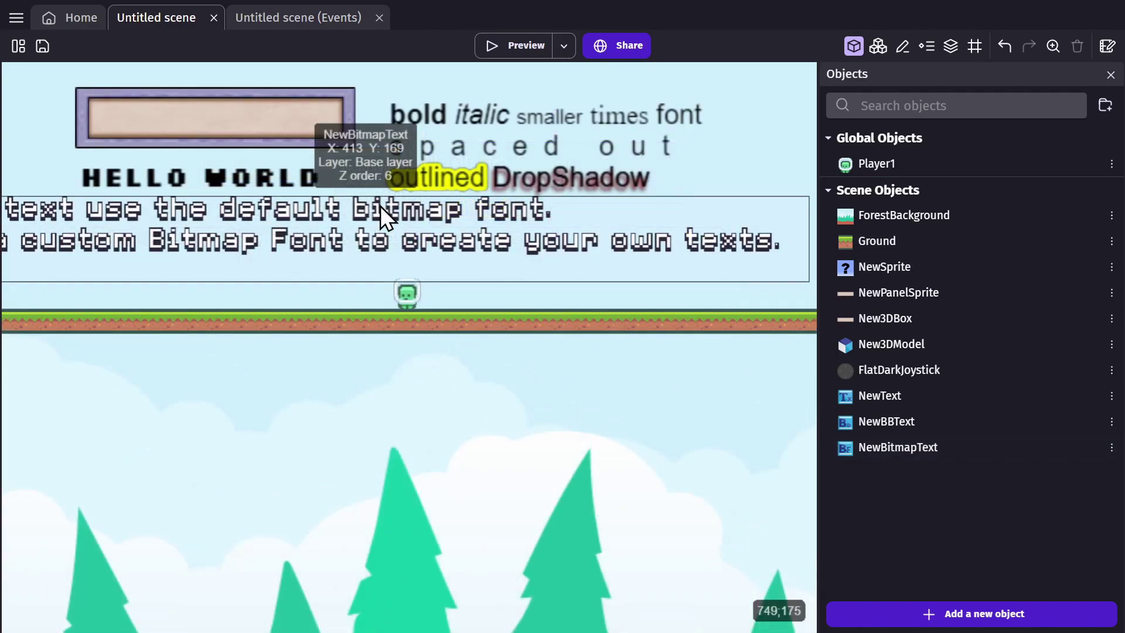
ctrl+scroll(380, 207, up, 8)
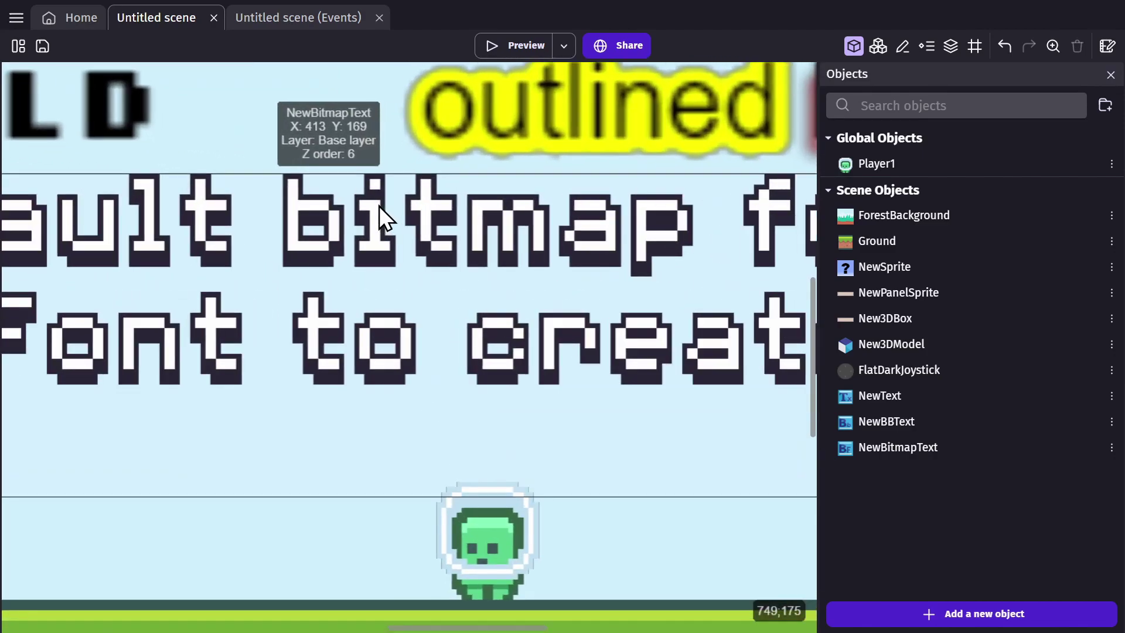
ctrl+scroll(379, 205, up, 6)
middle_drag(555, 205, 484, 296)
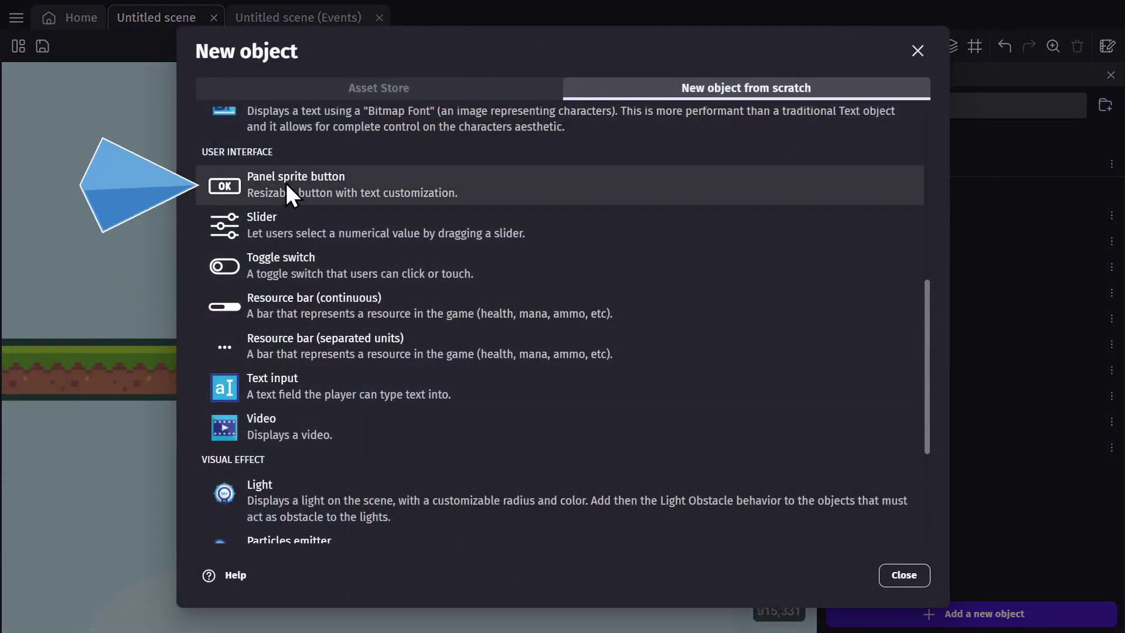
Browse the panel sprite button templates and test the button twice in the running preview.
click(286, 184)
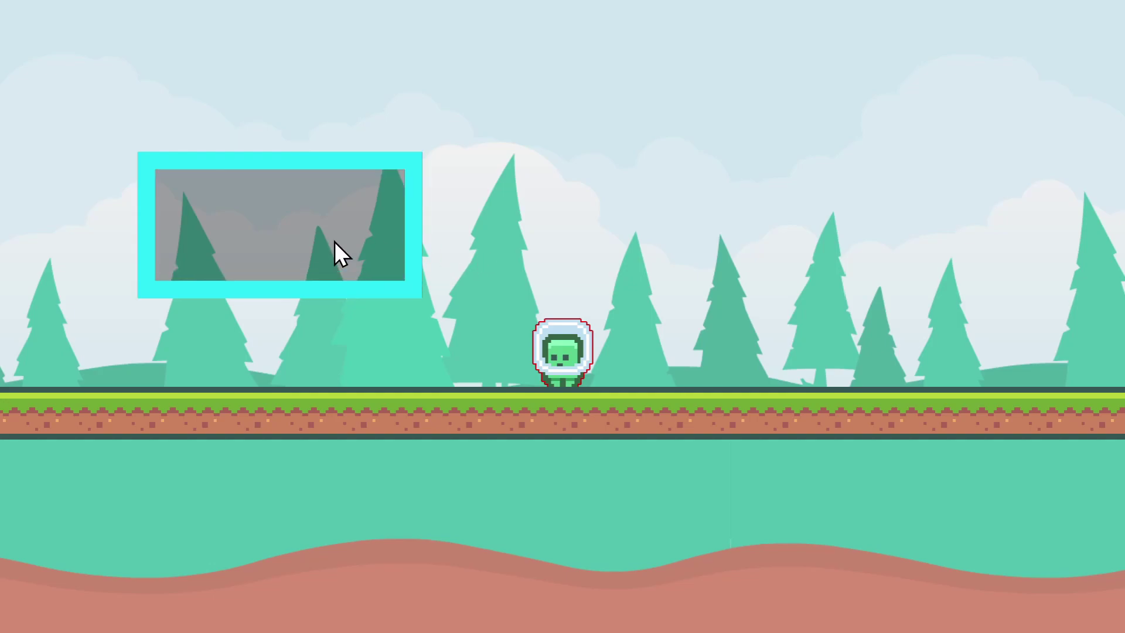
click(335, 242)
click(335, 241)
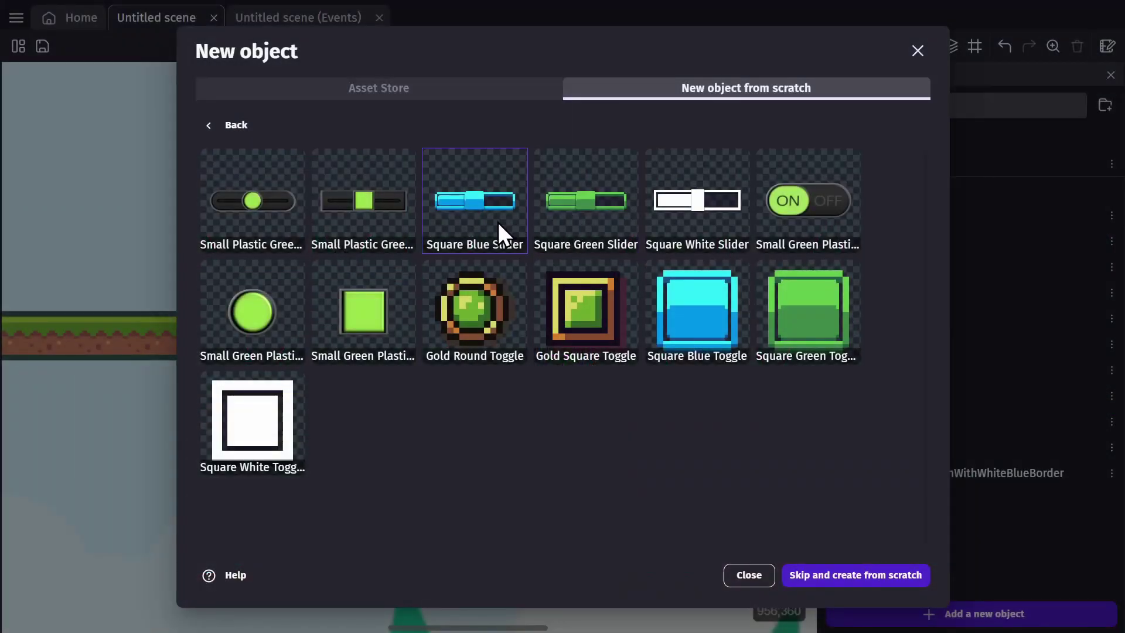
Place a shortened Square Blue Slider near the top and a Gold Square Toggle, then preview the game.
click(498, 223)
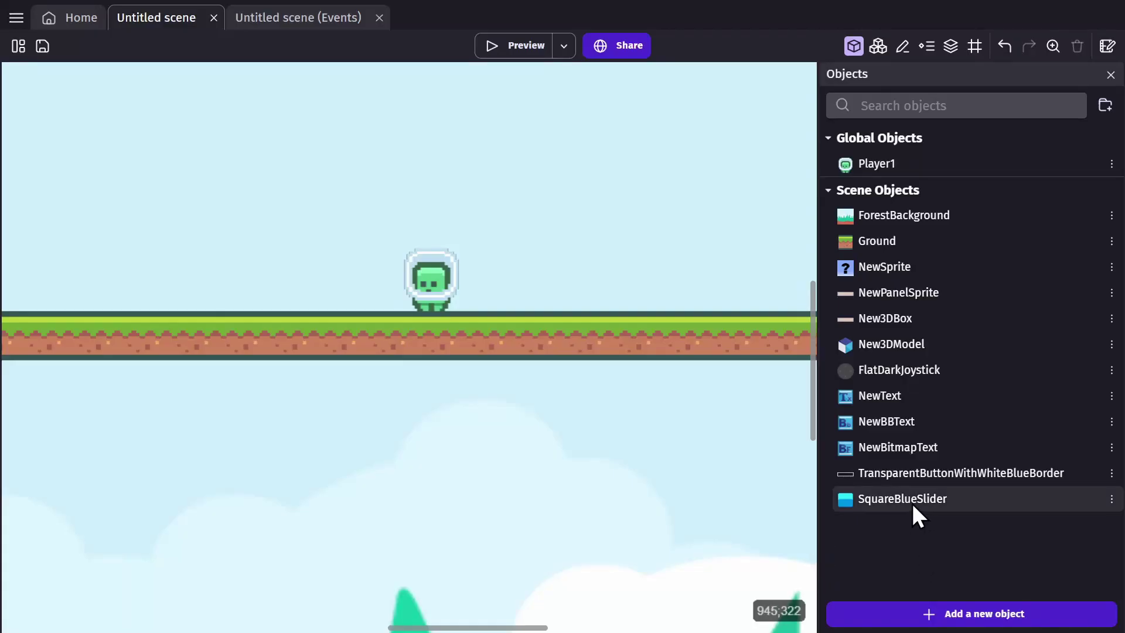
drag(912, 504, 62, 116)
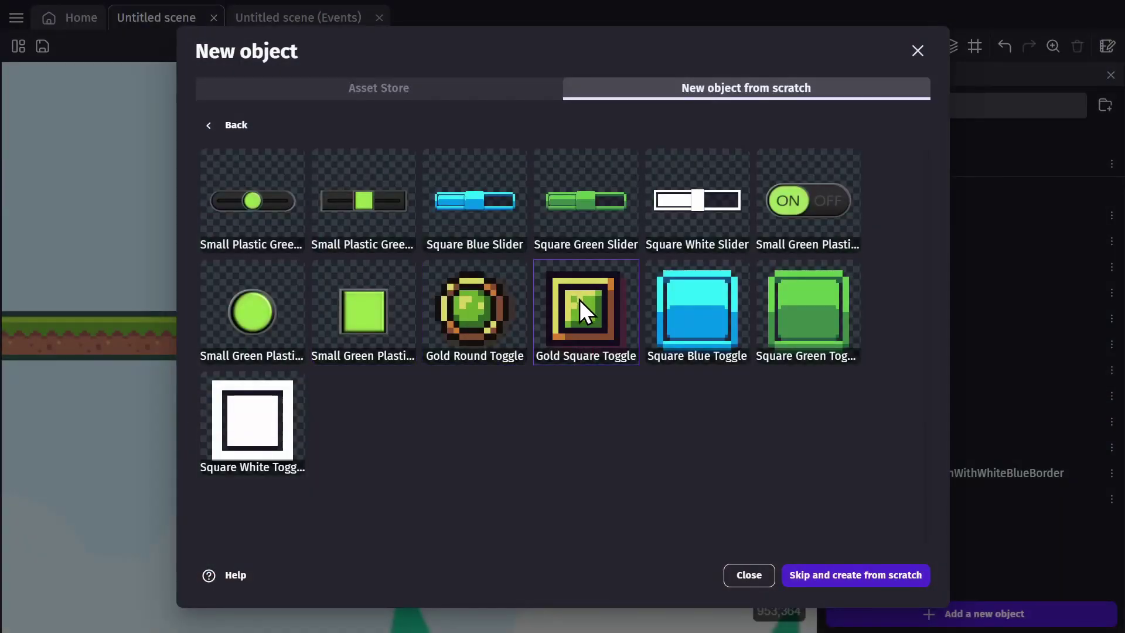
click(579, 305)
drag(883, 525, 378, 157)
key(ctrl+Return)
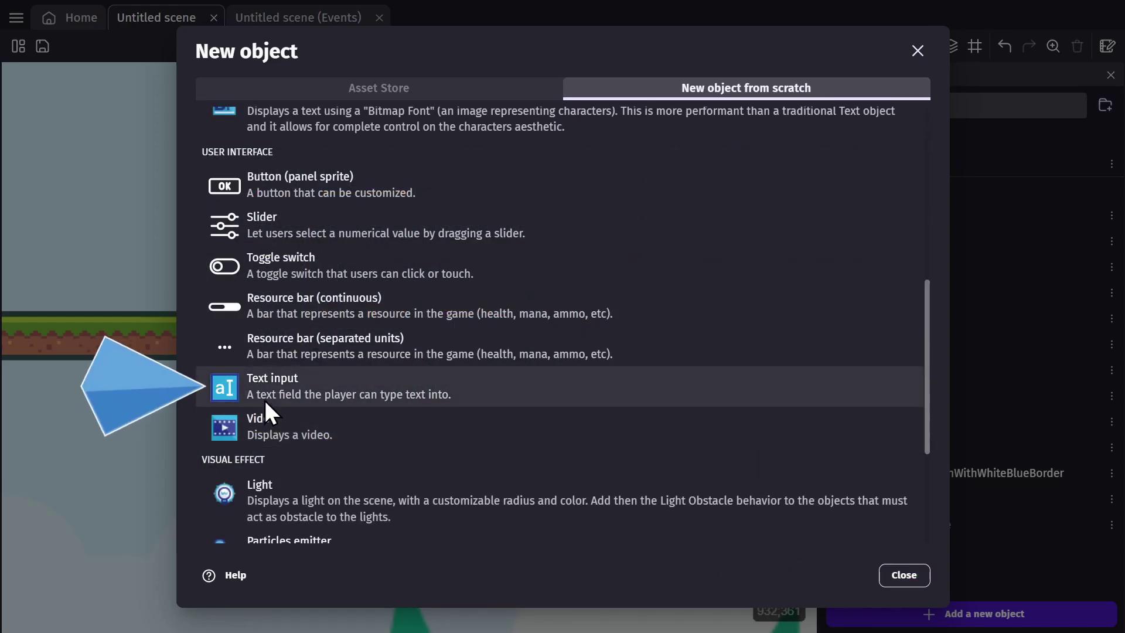
Add a NewTextInput object and select its box in the scene.
click(264, 398)
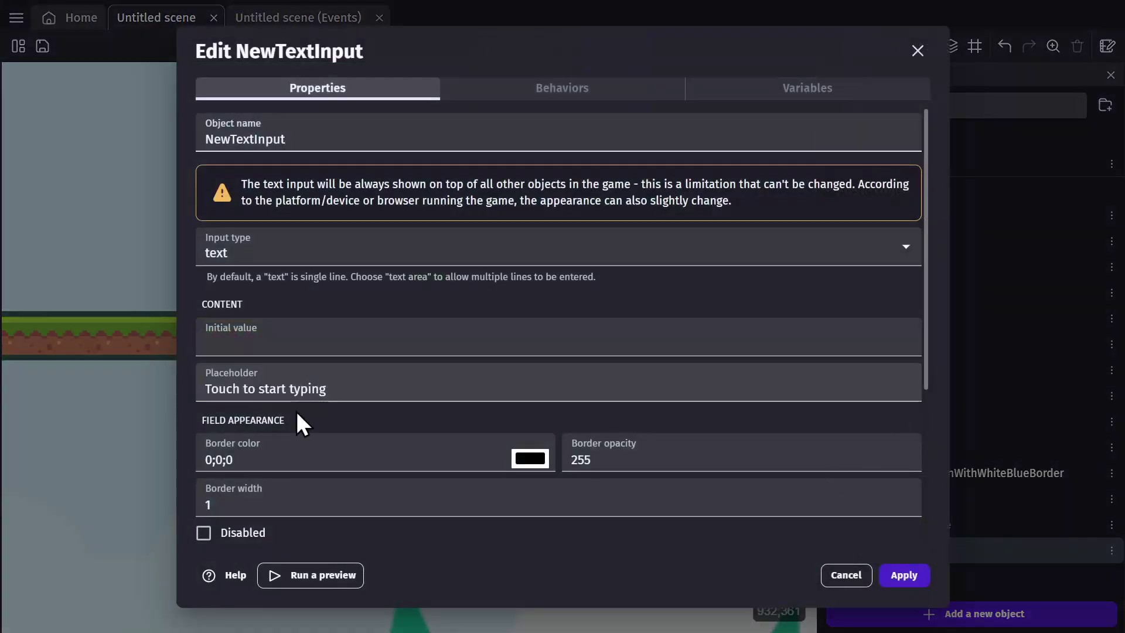
click(903, 577)
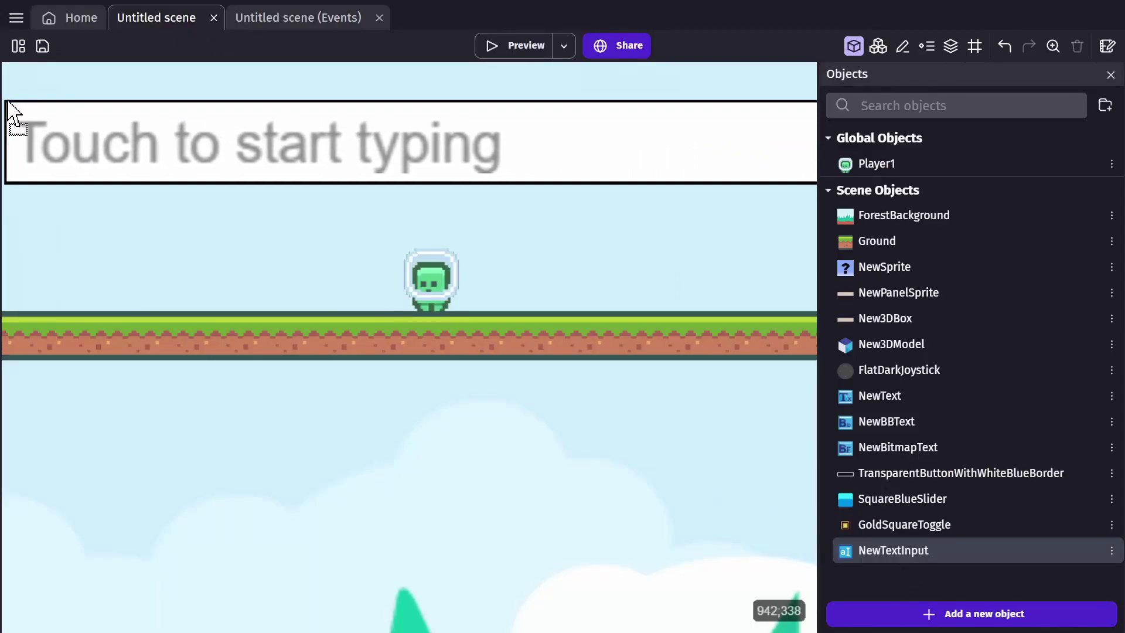
ctrl+scroll(458, 217, down, 1)
scroll(451, 221, up, 1)
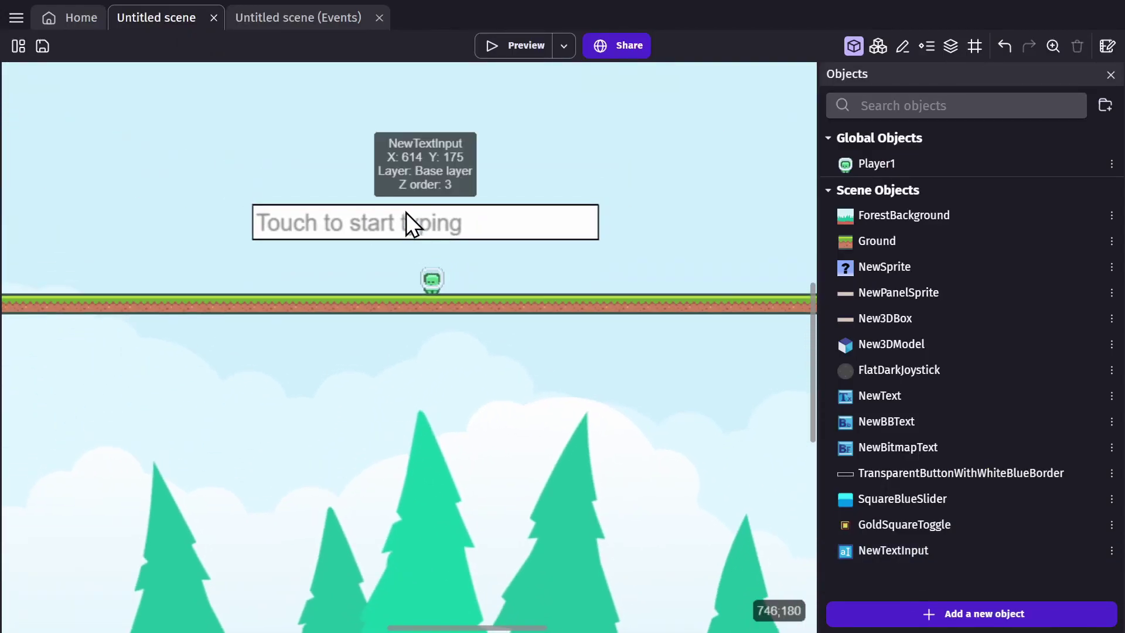
click(404, 226)
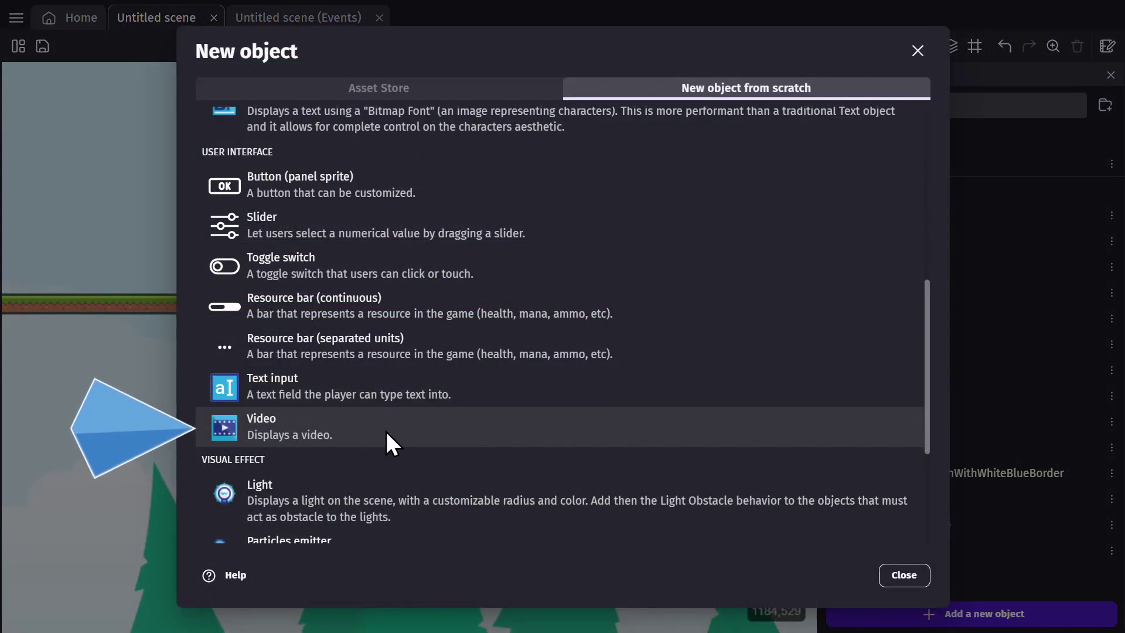
Add a NewVideo object and place an instance in the scene.
click(385, 429)
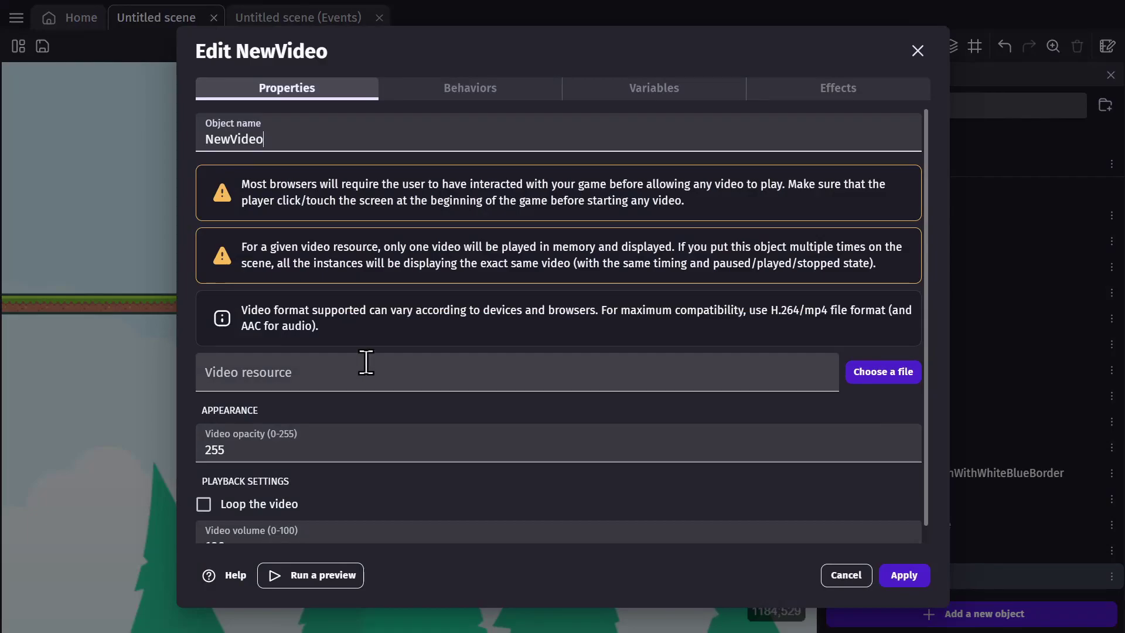
click(882, 577)
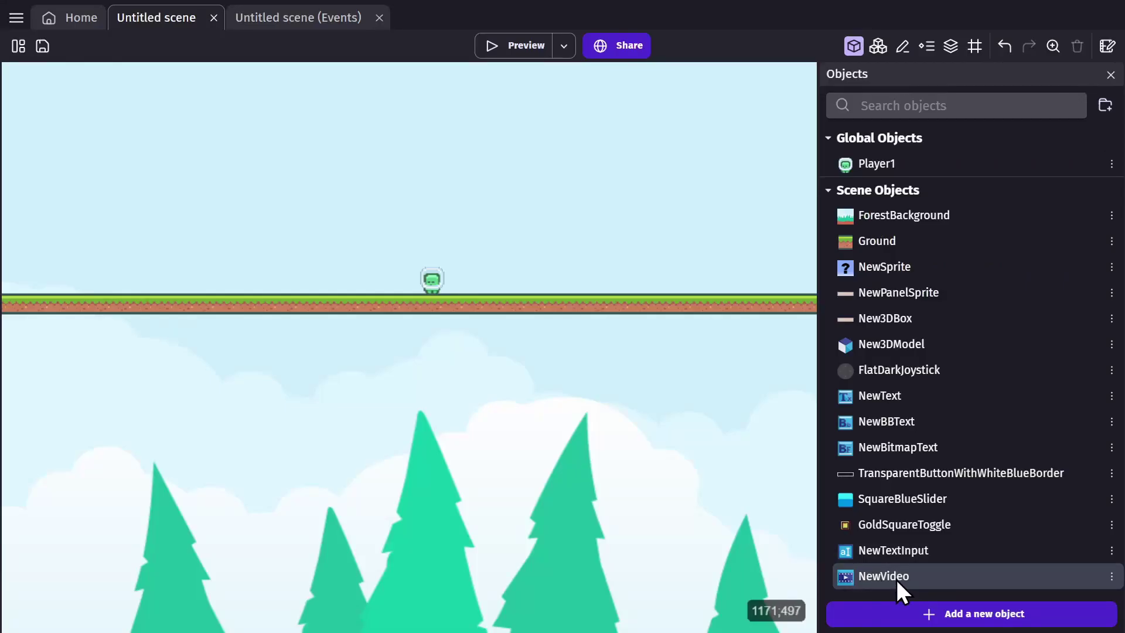
drag(896, 578, 227, 222)
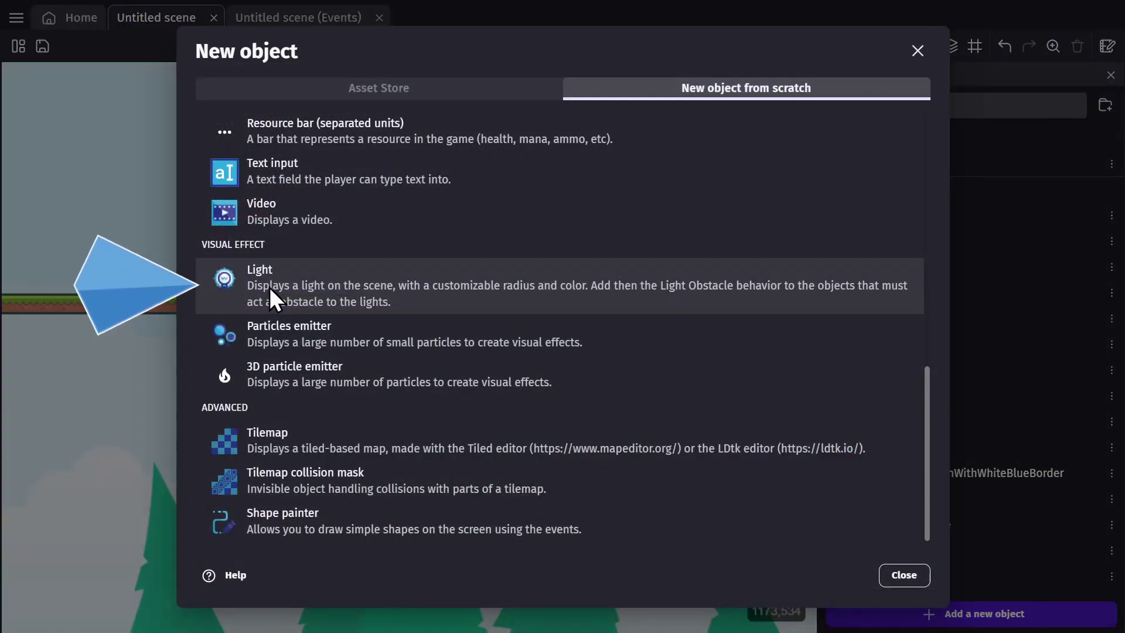
Add a NewLight object and place an instance in the scene.
click(261, 287)
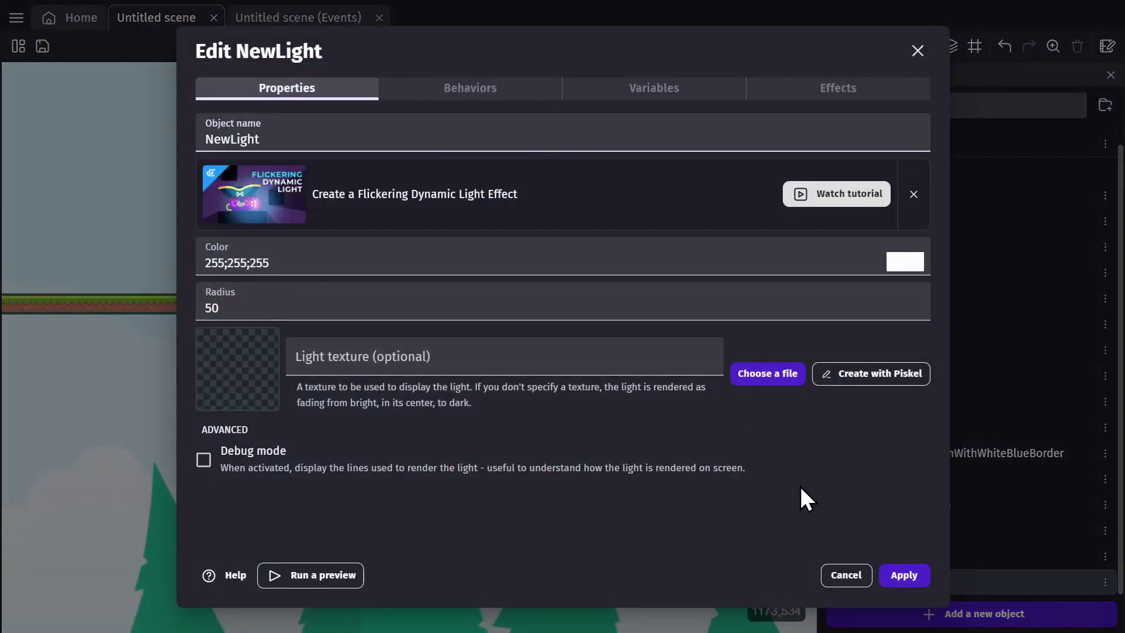
click(894, 572)
drag(903, 580, 364, 211)
Preview the scene, walking the player left and right to watch the light's glow.
key(F5)
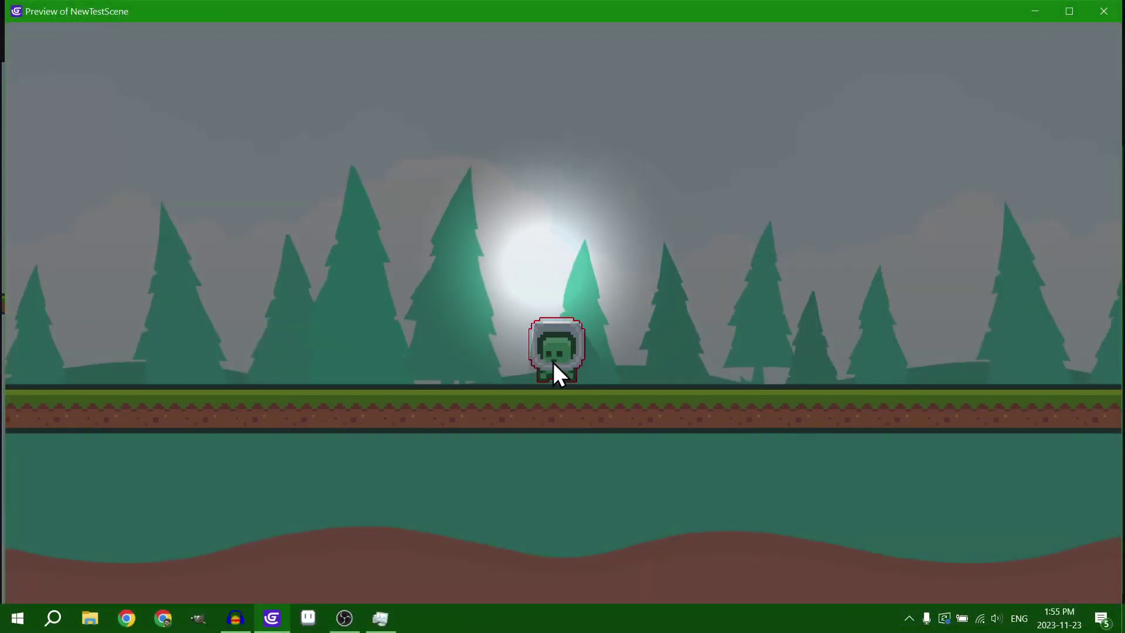
key(Right)
key(Left)
key(Right)
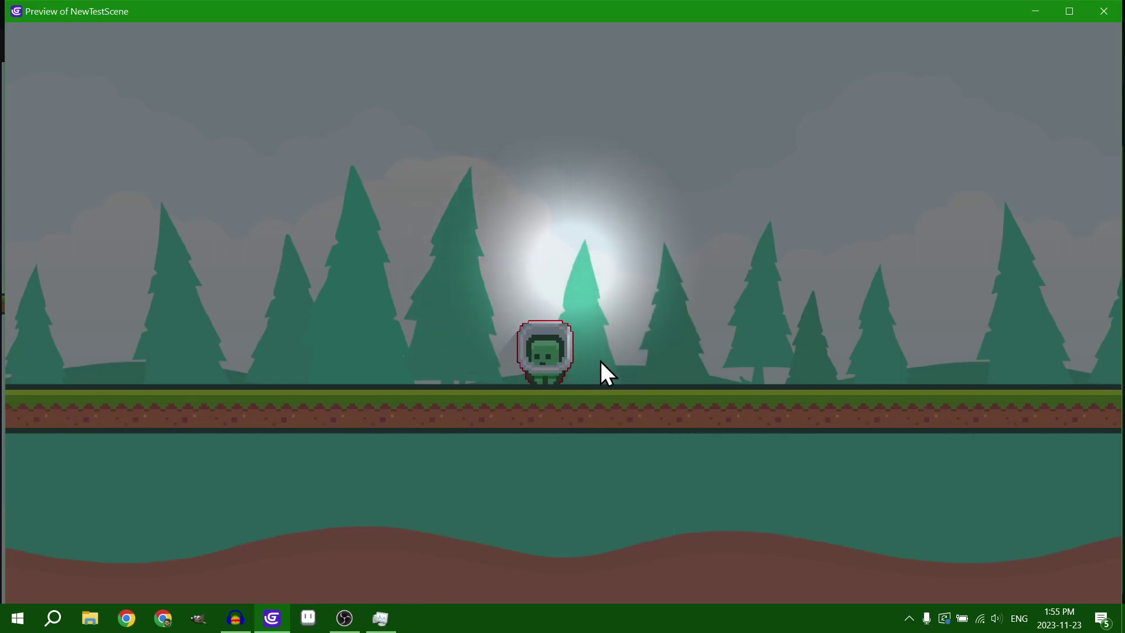
key(Right)
key(Left)
key(Right)
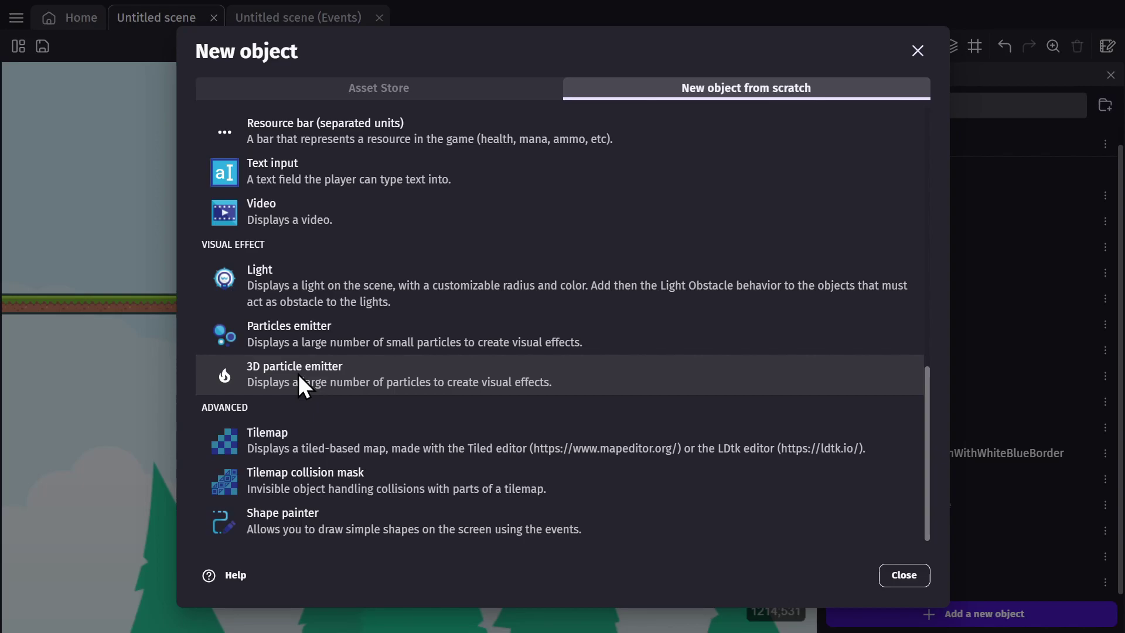
scroll(308, 434, down, 1)
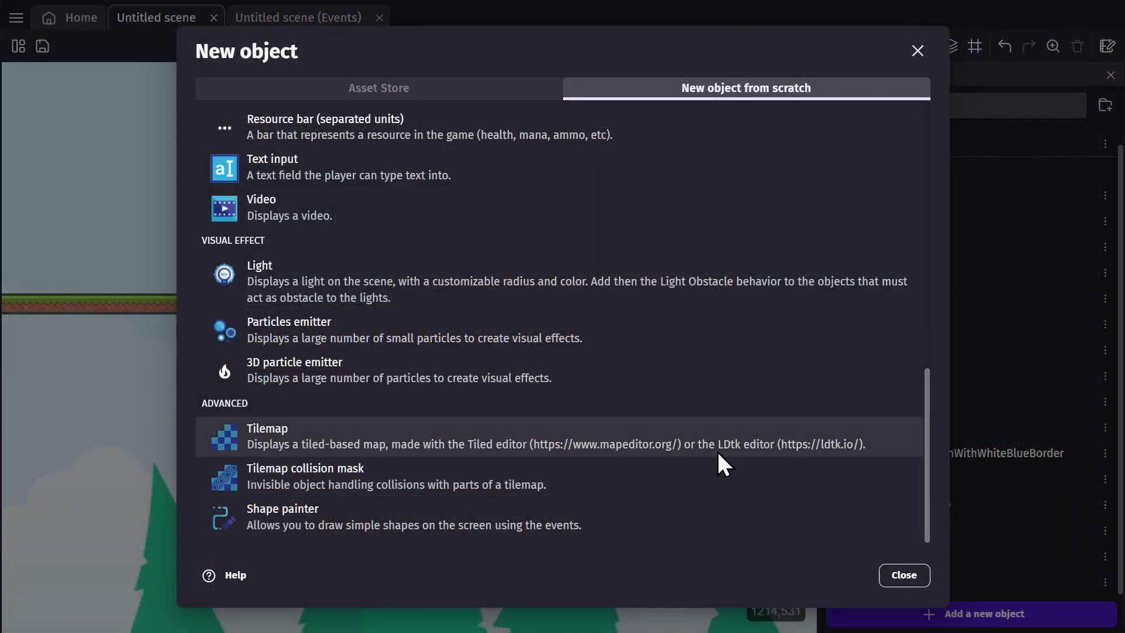
Create a NewShapePainter object with black outline, white fill and 255 opacities.
click(263, 521)
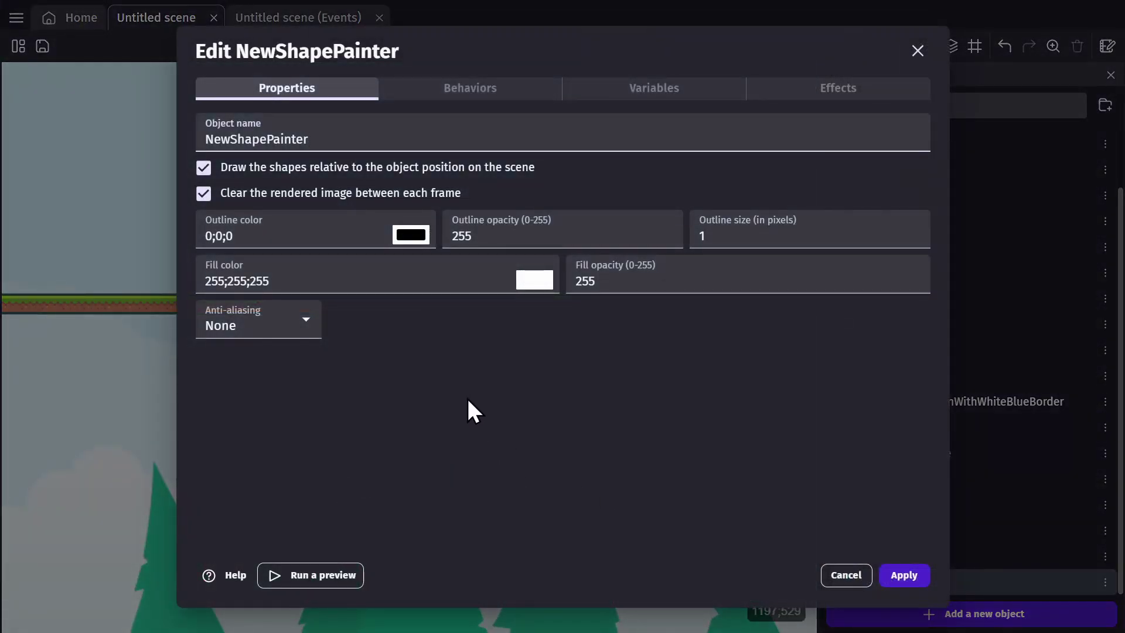